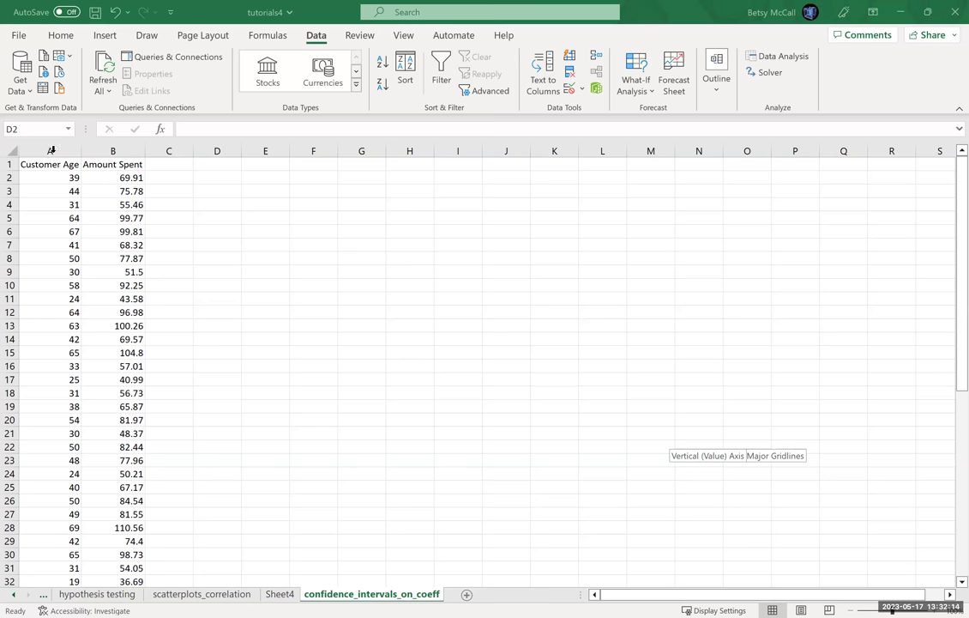
Start a Regression analysis from the data analysis tools and set the Input Y Range to $B$1:$B$32 (Amount Spent).
left_click_drag(49, 151, 103, 148)
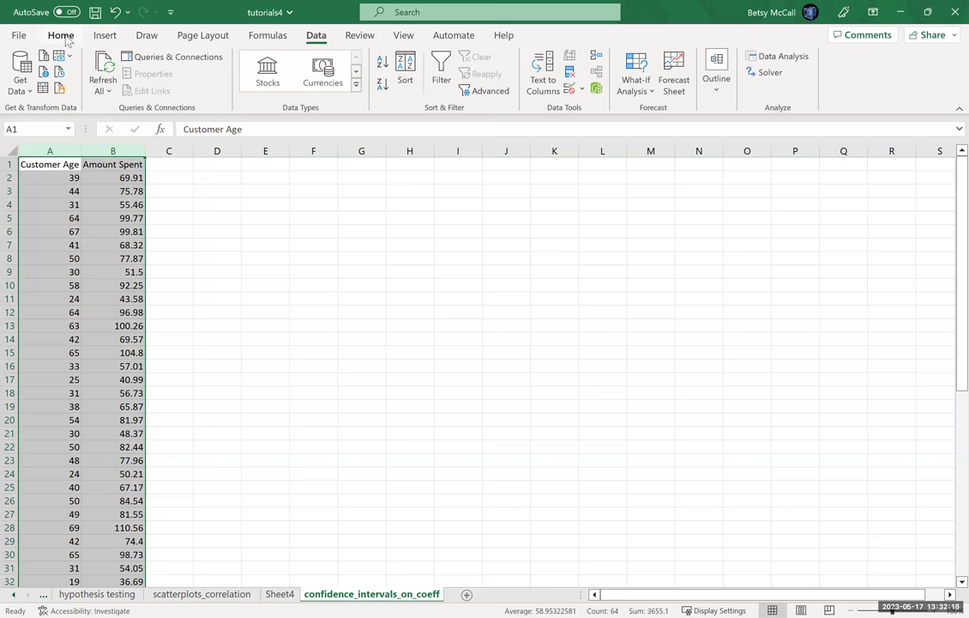
left_click(783, 56)
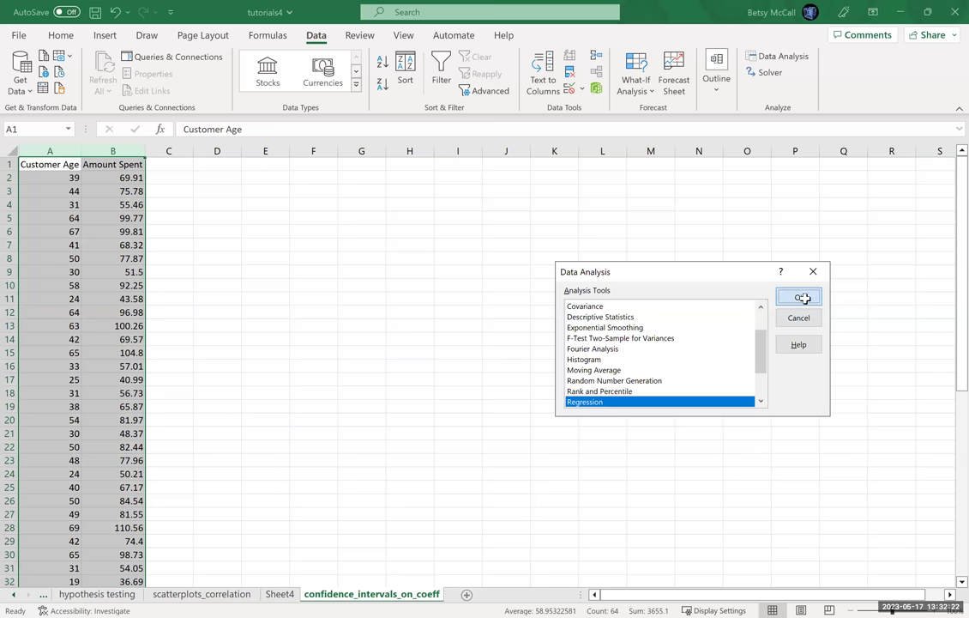
left_click(806, 304)
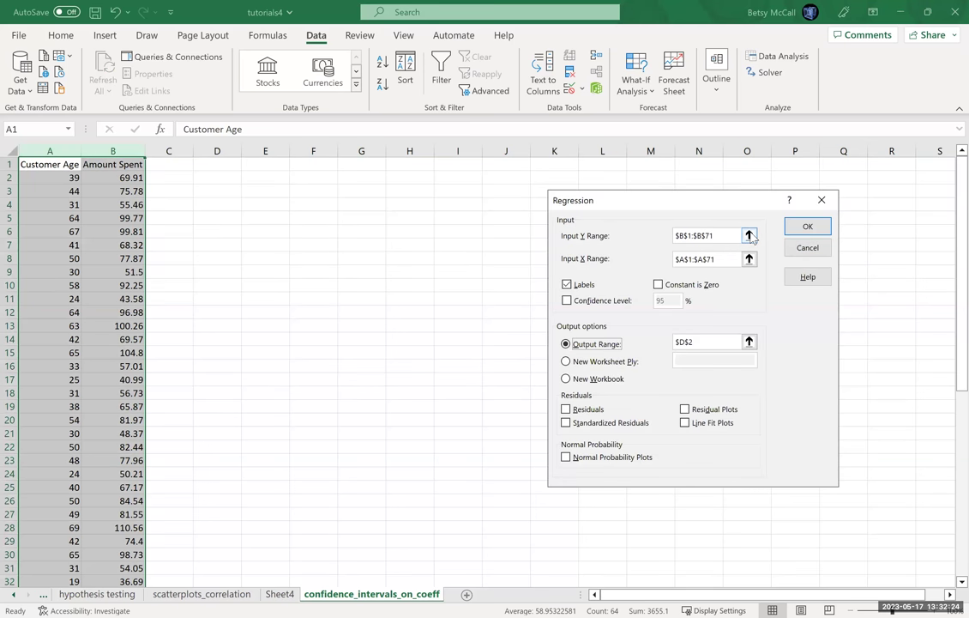
left_click(749, 236)
left_click(47, 165)
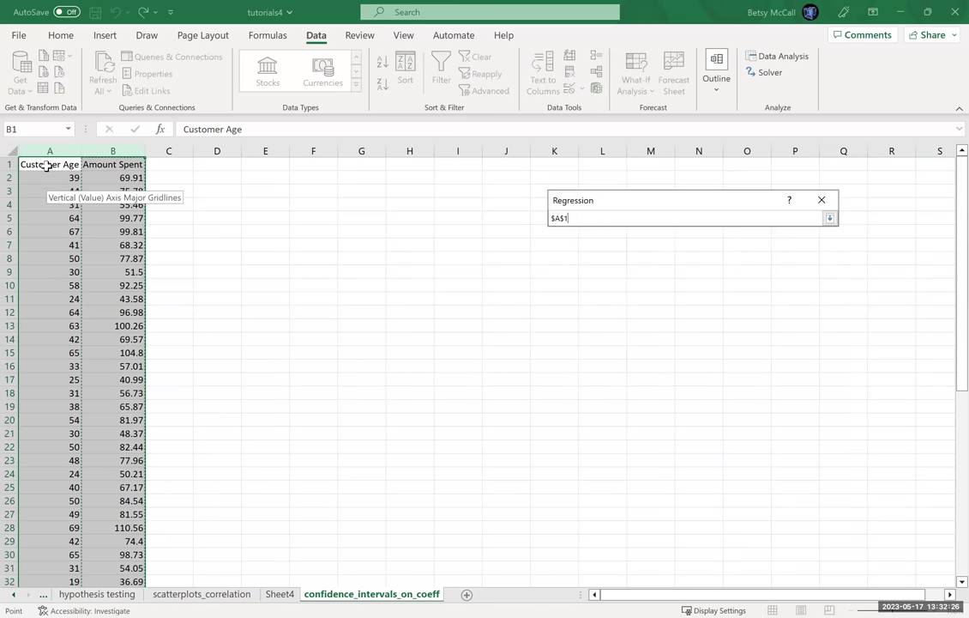
left_click(112, 166)
left_click_drag(124, 530, 115, 500)
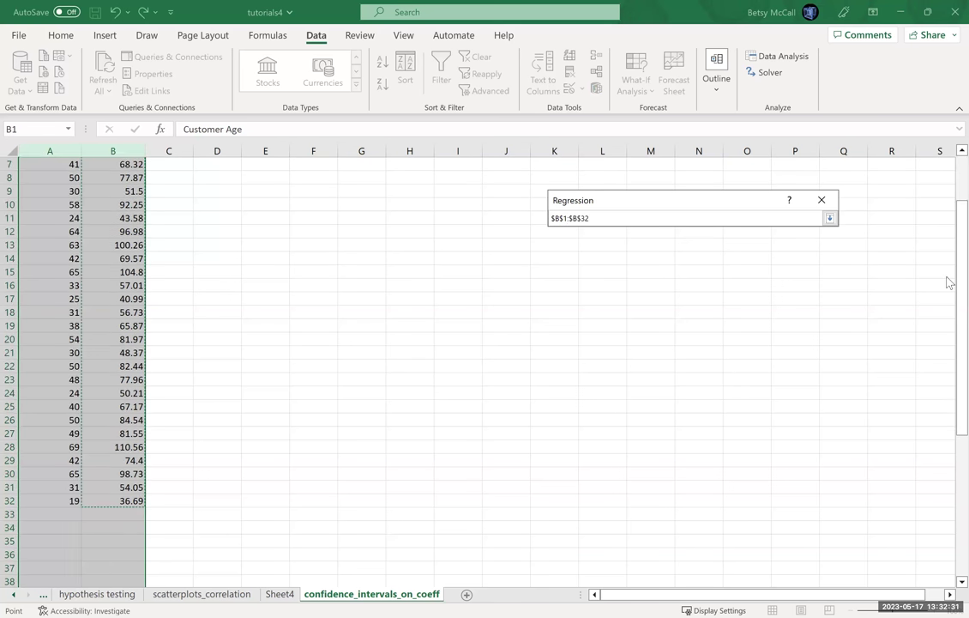
left_click(829, 219)
Set the regression's Input X Range to $A$1:$A$32 (Customer Age).
left_click(746, 257)
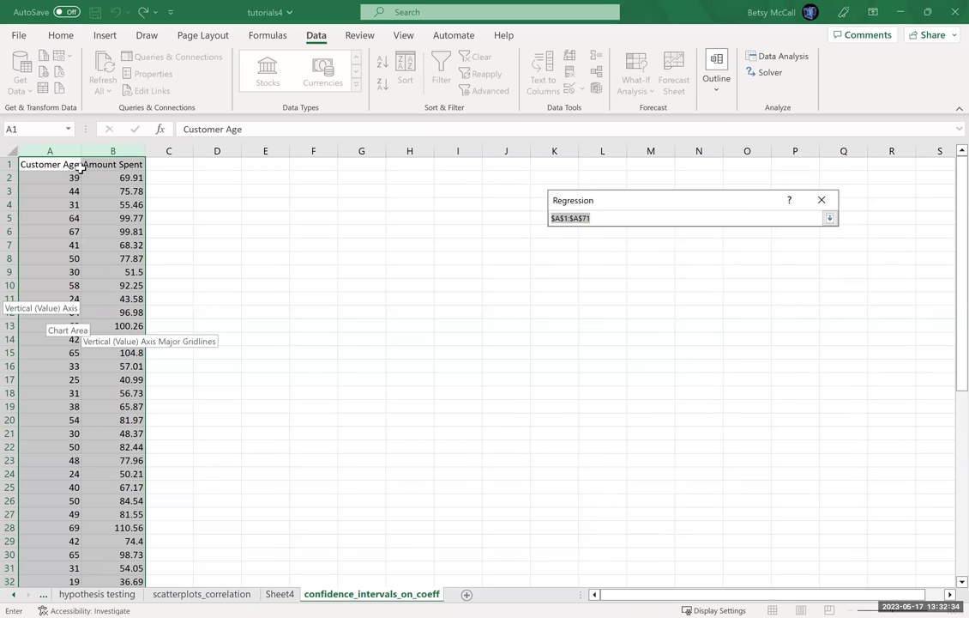
left_click(58, 165)
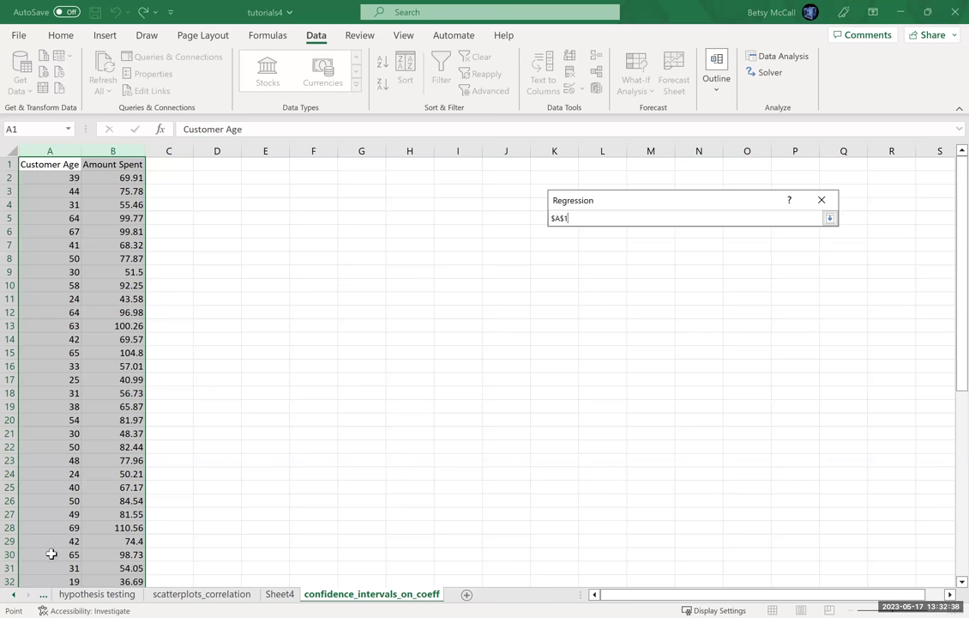
key("ctrl+shift+Down")
left_click(830, 218)
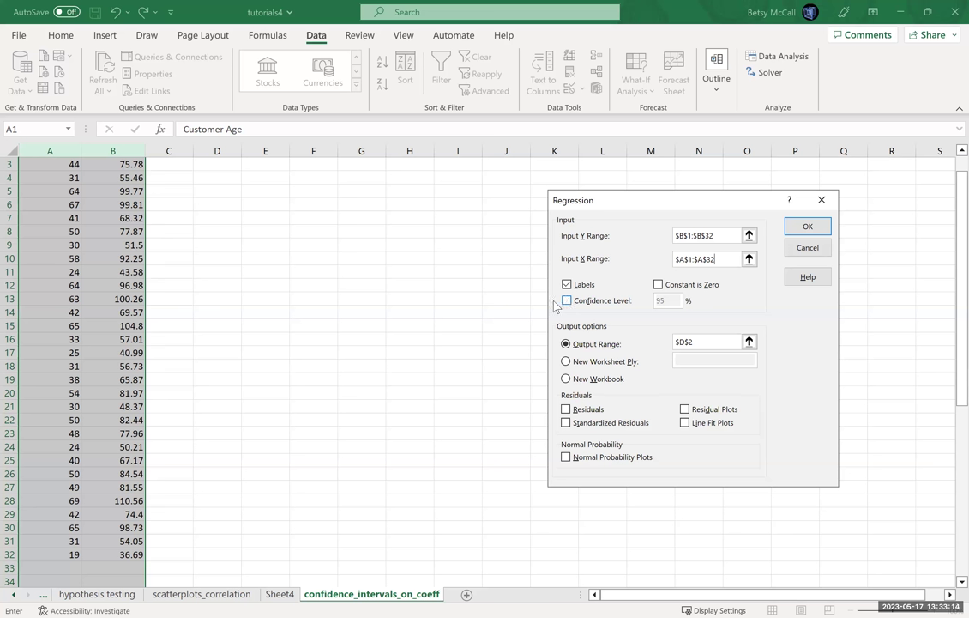
Enable the custom confidence level, set it to 99%, and run the regression.
left_click(567, 301)
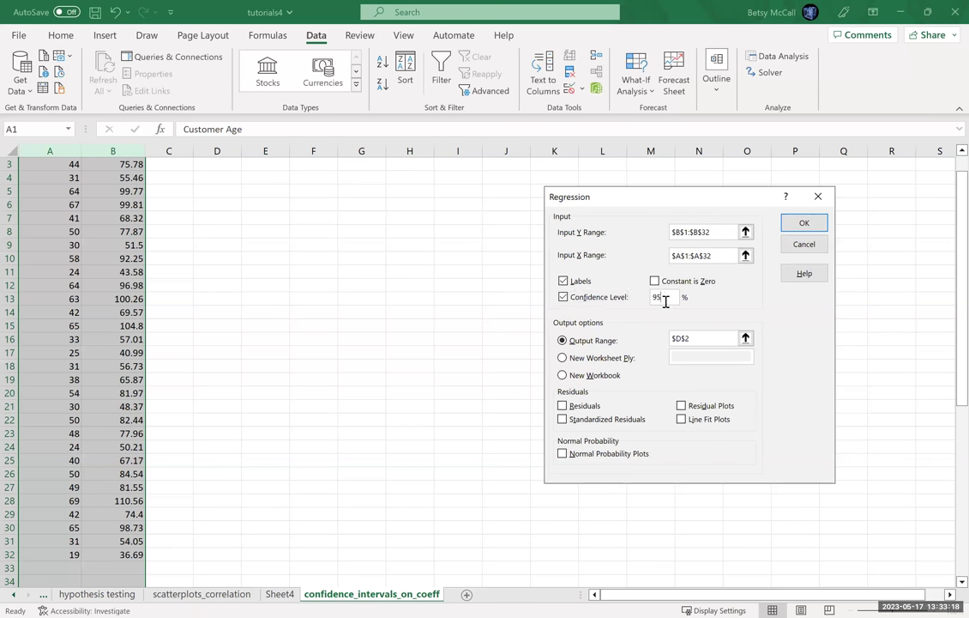
left_click(666, 301)
key("BackSpace")
type("9")
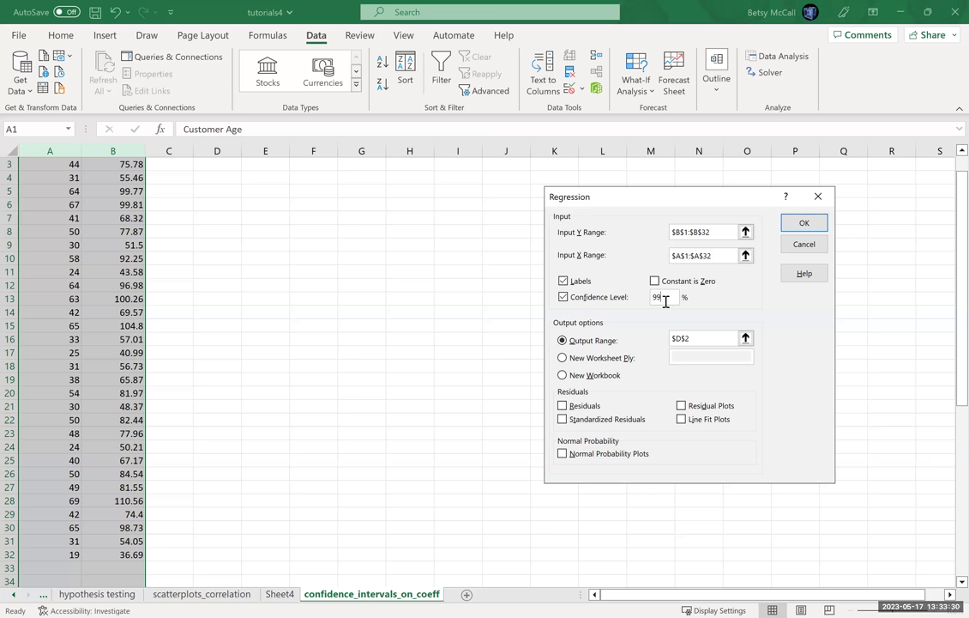
left_click(804, 223)
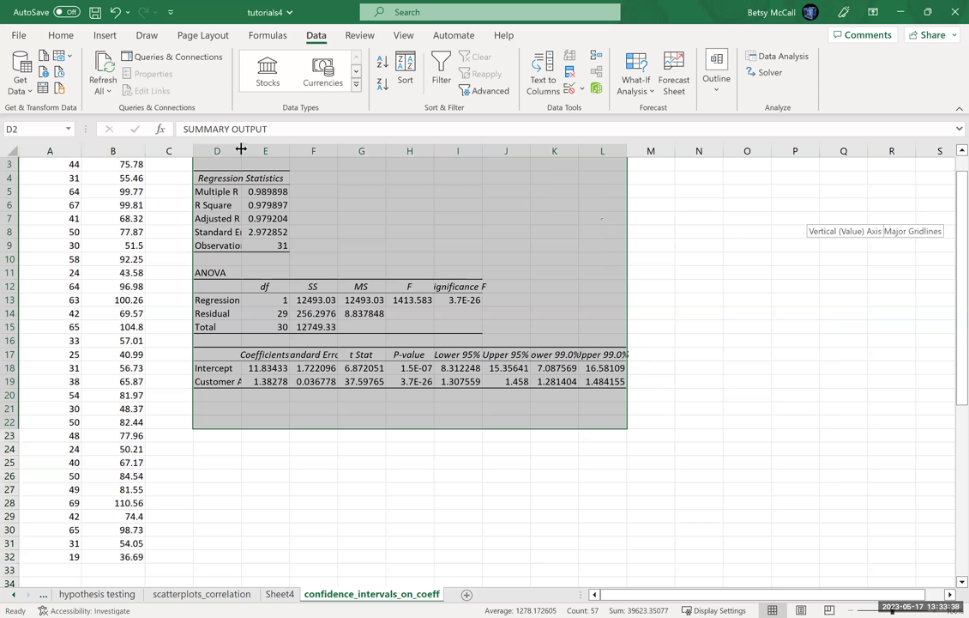
Autofit the widths of columns D through L to the regression output.
double_click(241, 151)
double_click(327, 151)
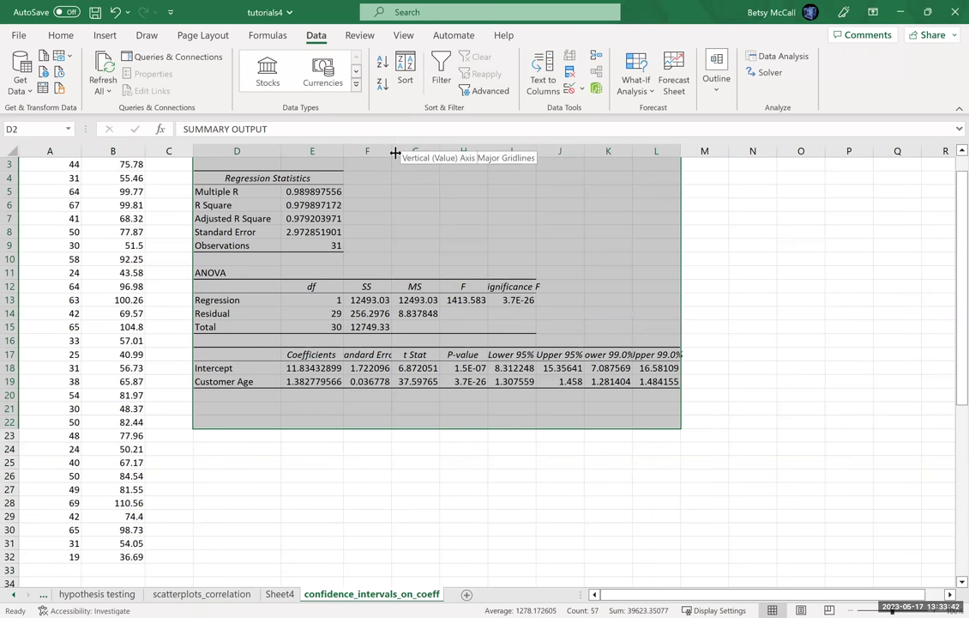
double_click(396, 153)
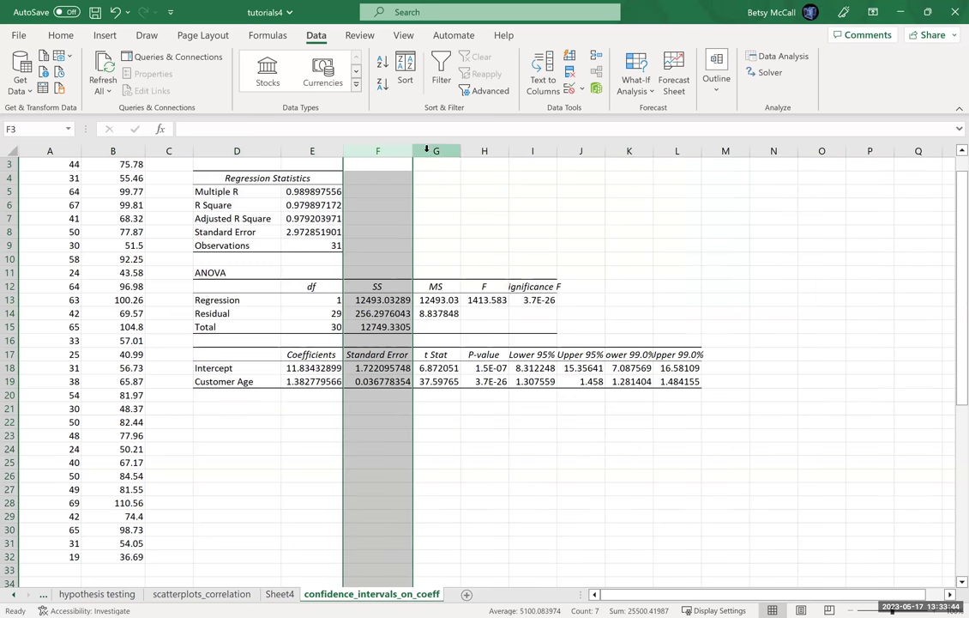
double_click(461, 153)
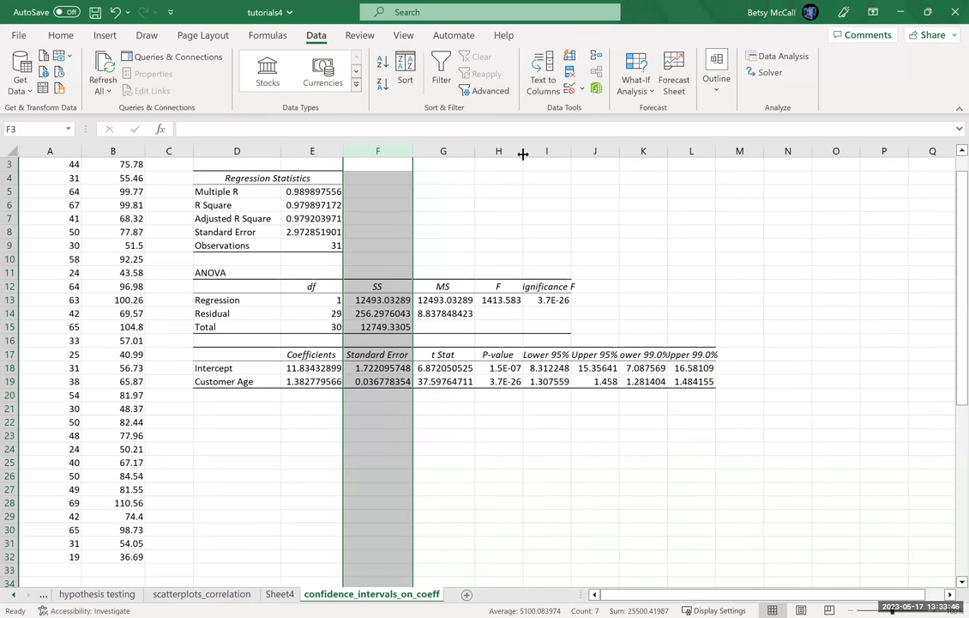
double_click(523, 153)
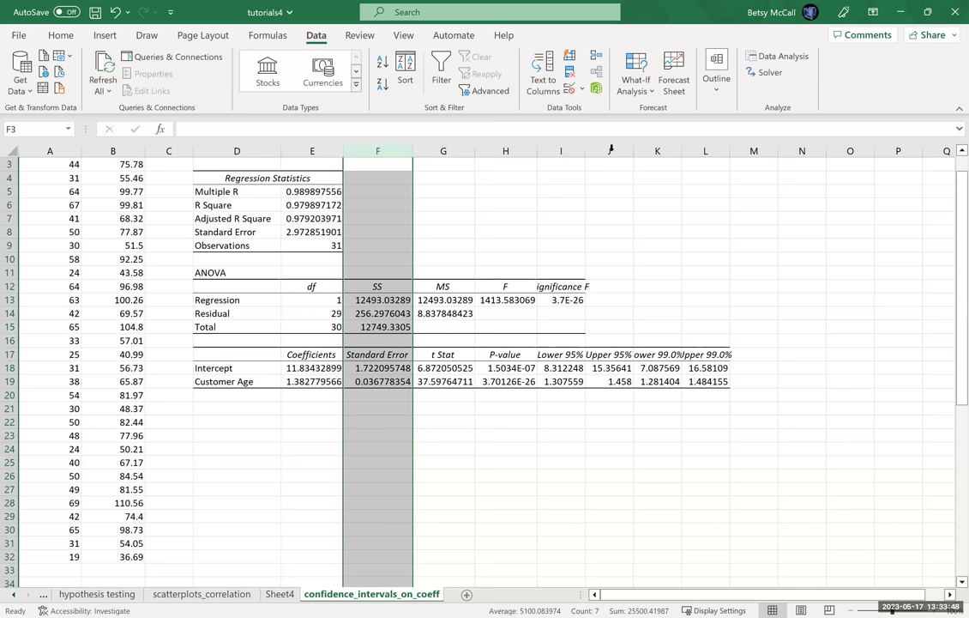
double_click(585, 152)
double_click(649, 145)
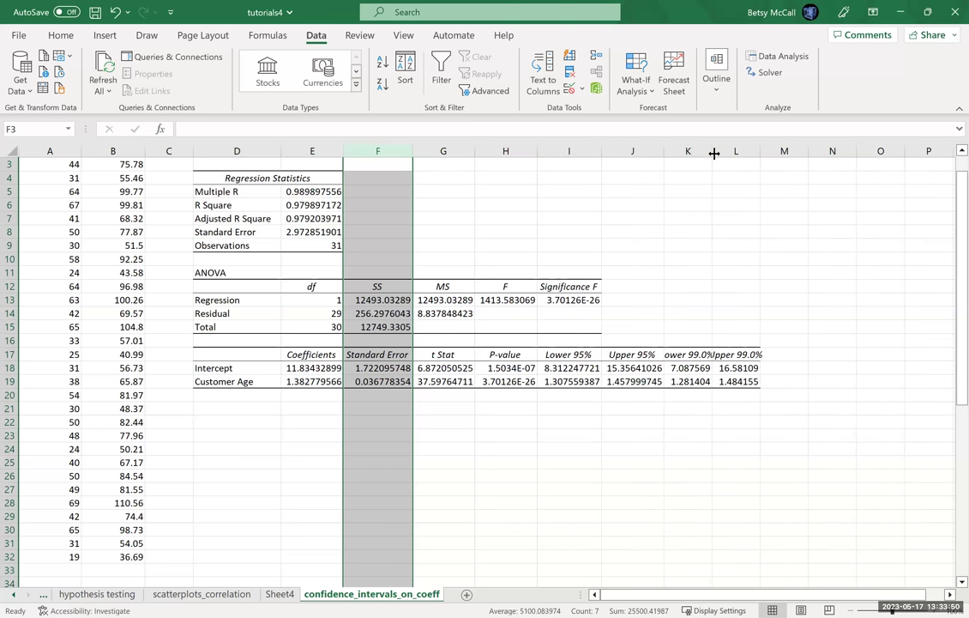
double_click(712, 151)
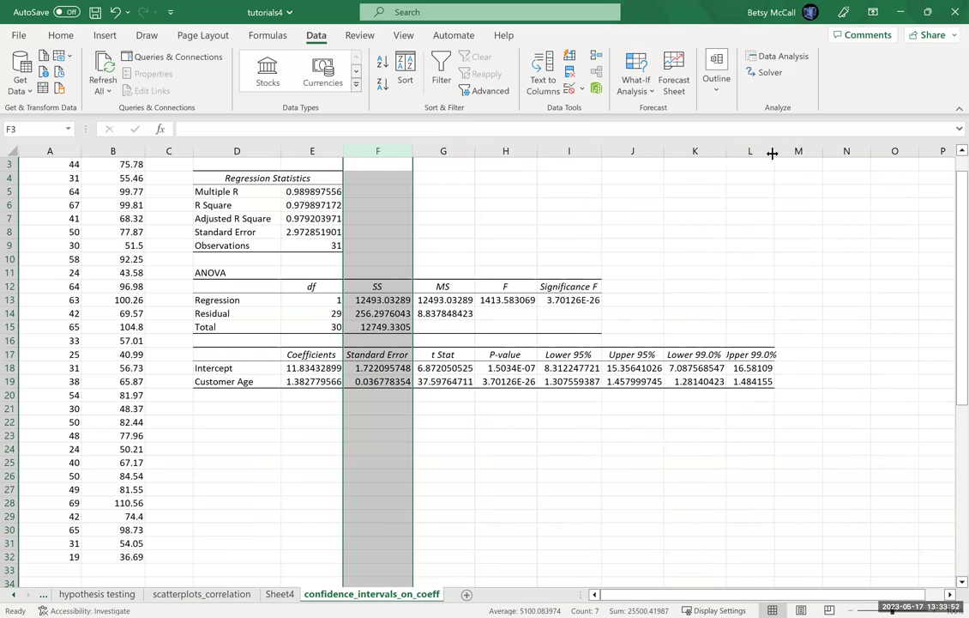
double_click(773, 152)
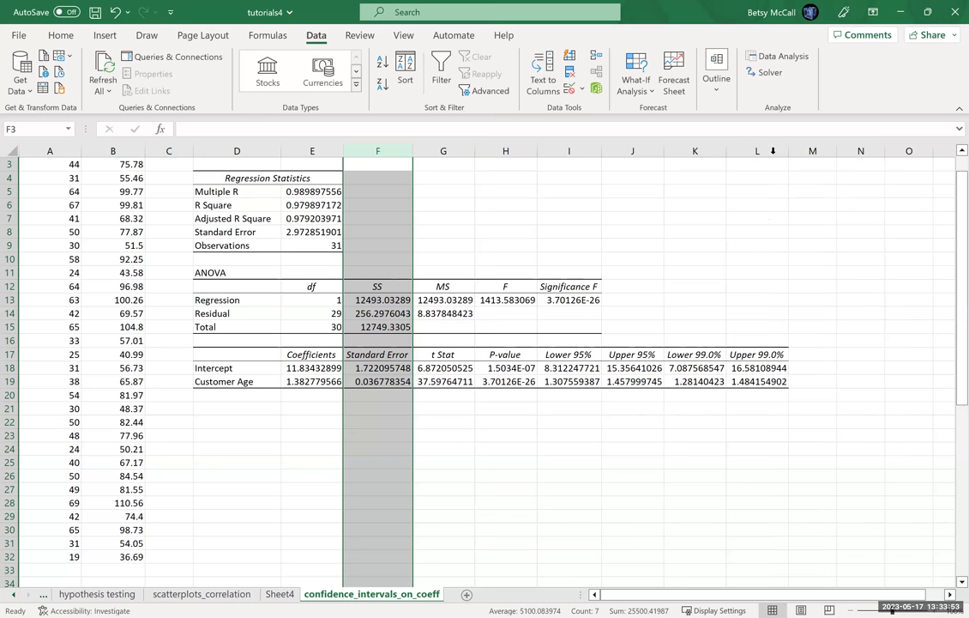
left_click(528, 474)
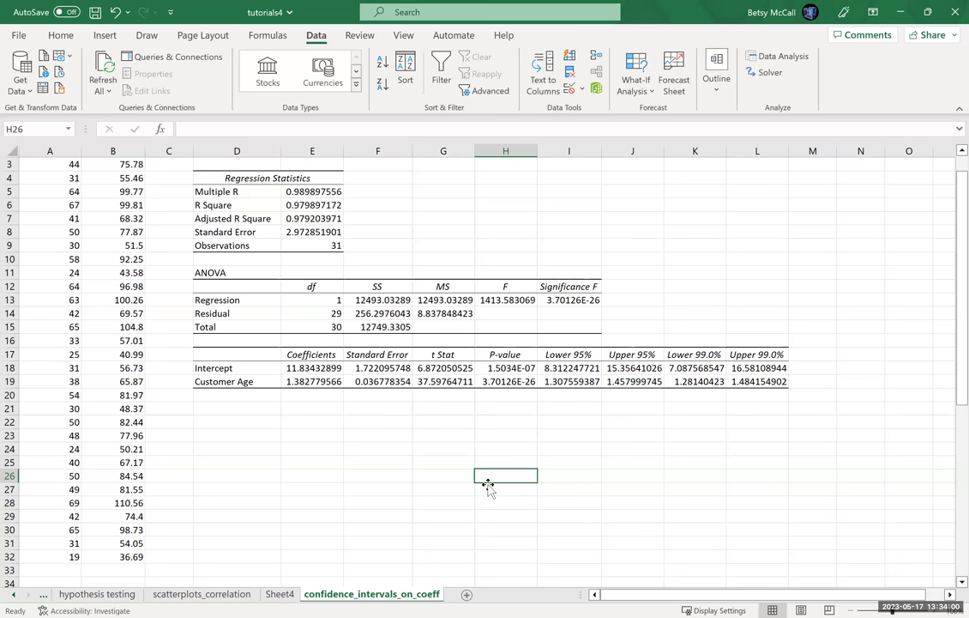
Highlight the 95% and 99% lower and upper limits in I17:L19 with yellow fill.
left_click_drag(559, 354, 760, 381)
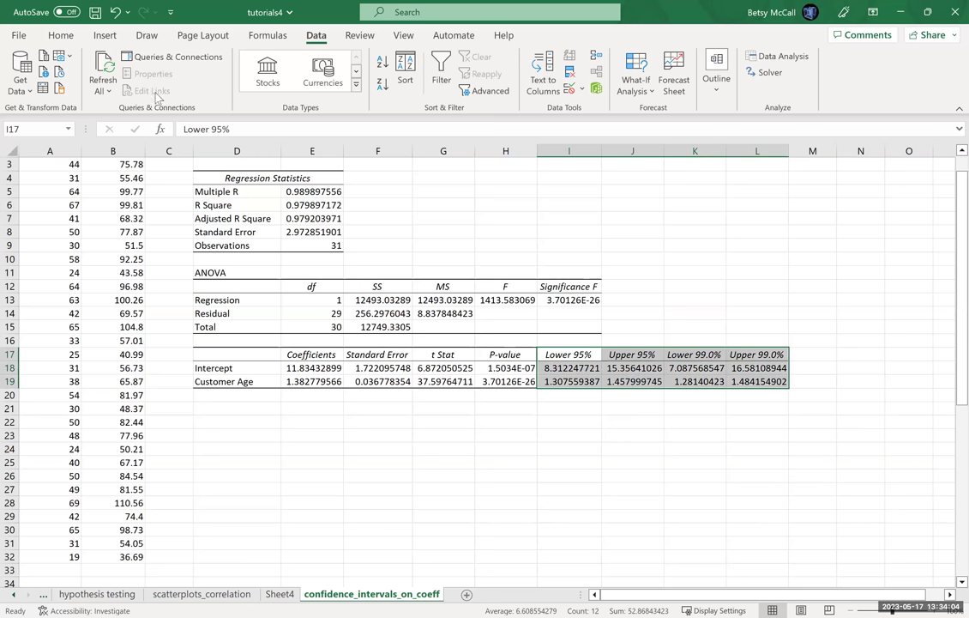
left_click(62, 35)
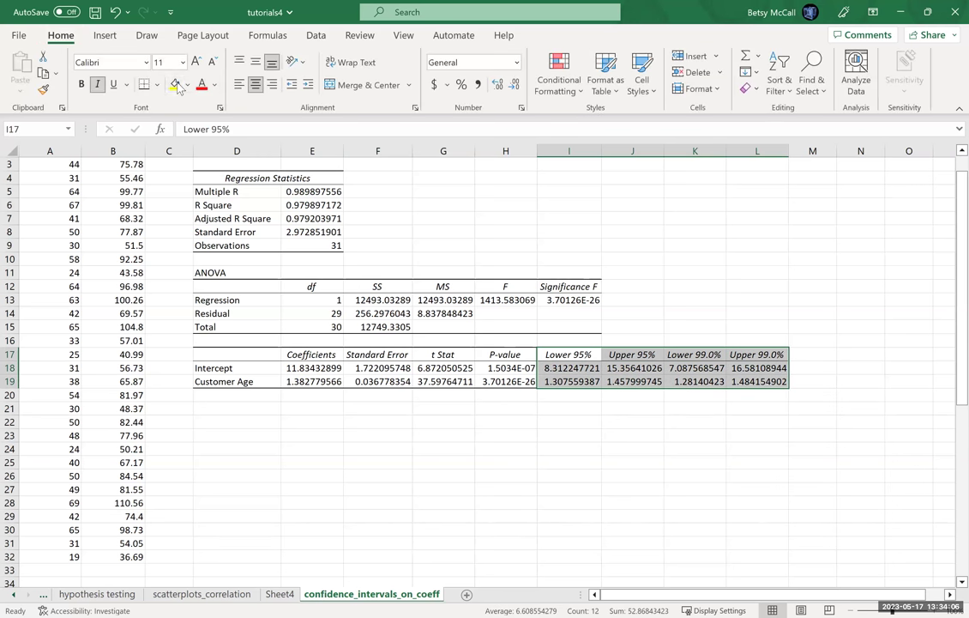
left_click(174, 84)
left_click(580, 421)
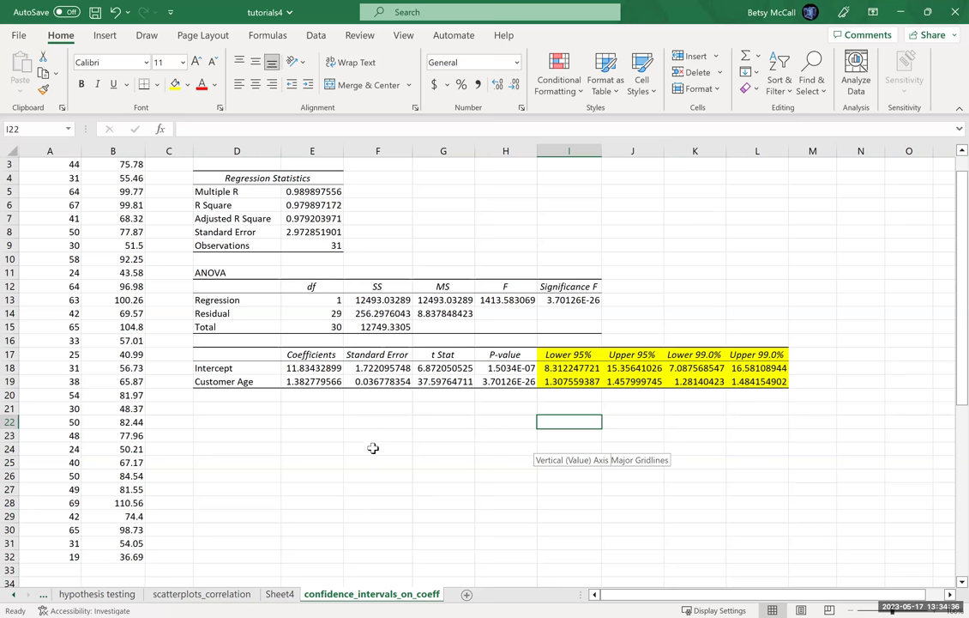
Enter the note "degrees of freedom = n-2" in F22 and "df=29" in F23.
left_click(377, 422)
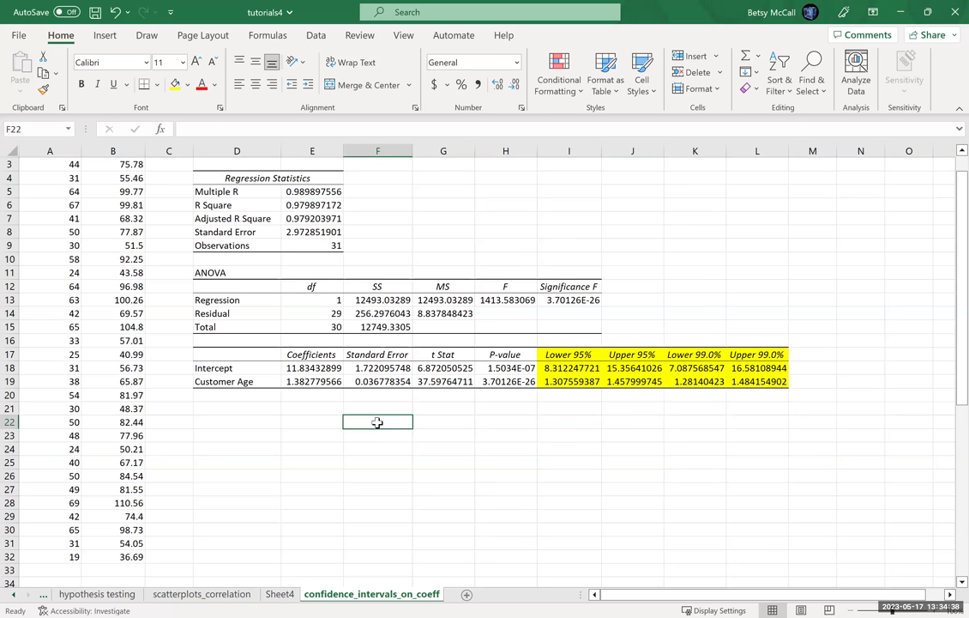
type("degrees")
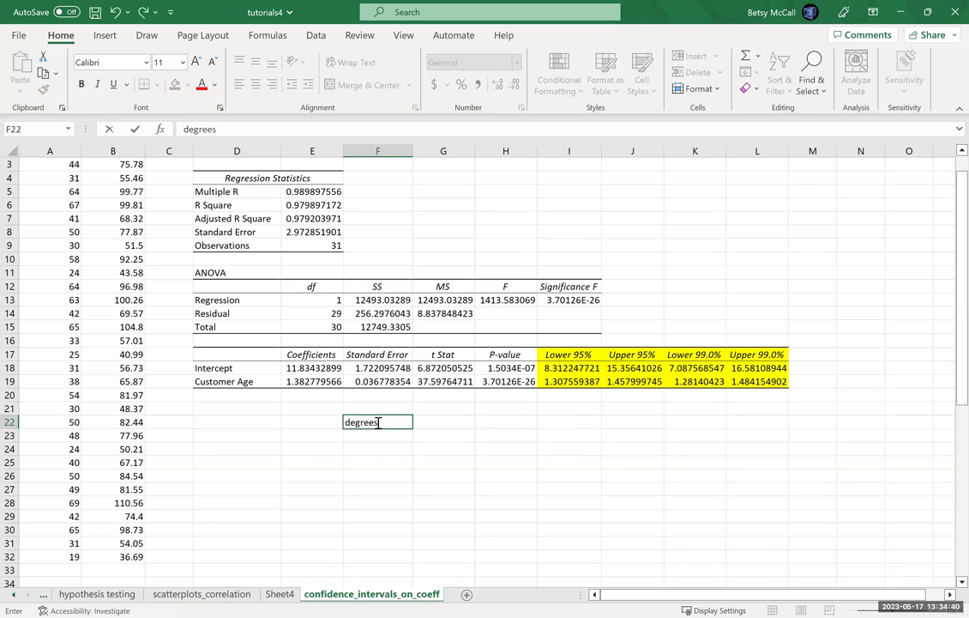
type(" of freedom = n")
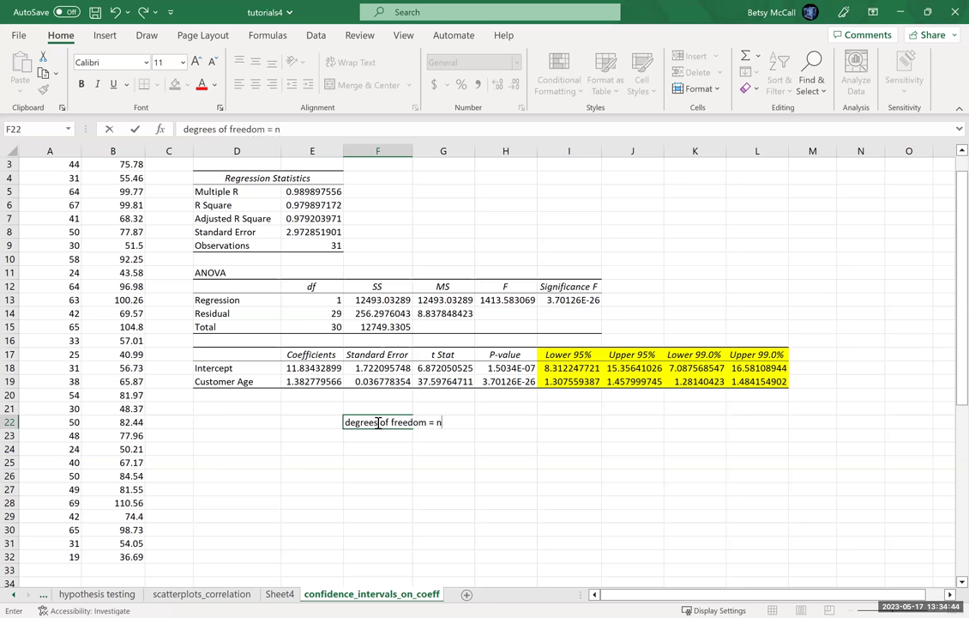
type("-2")
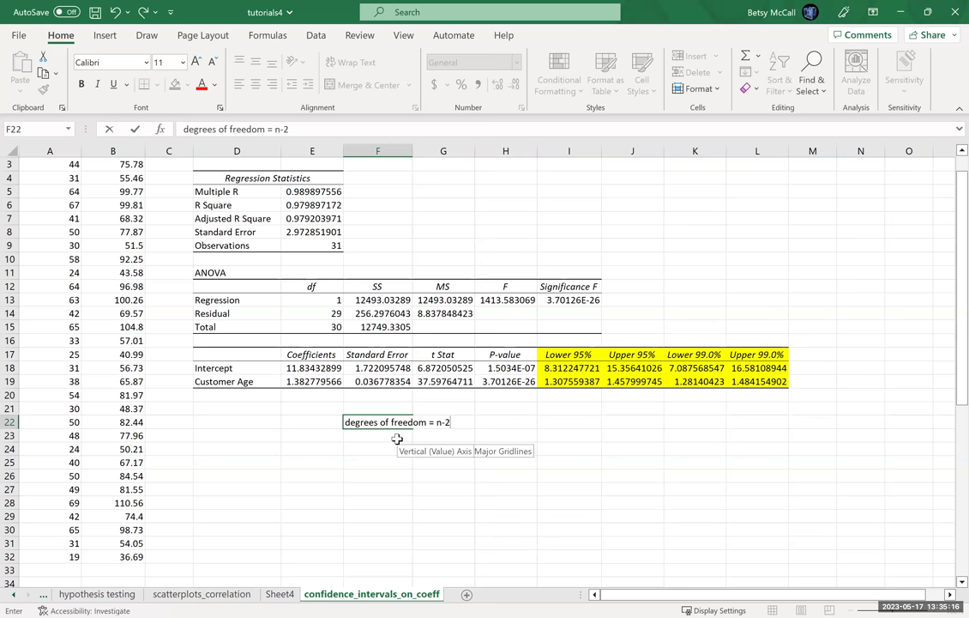
key("Return")
type("df")
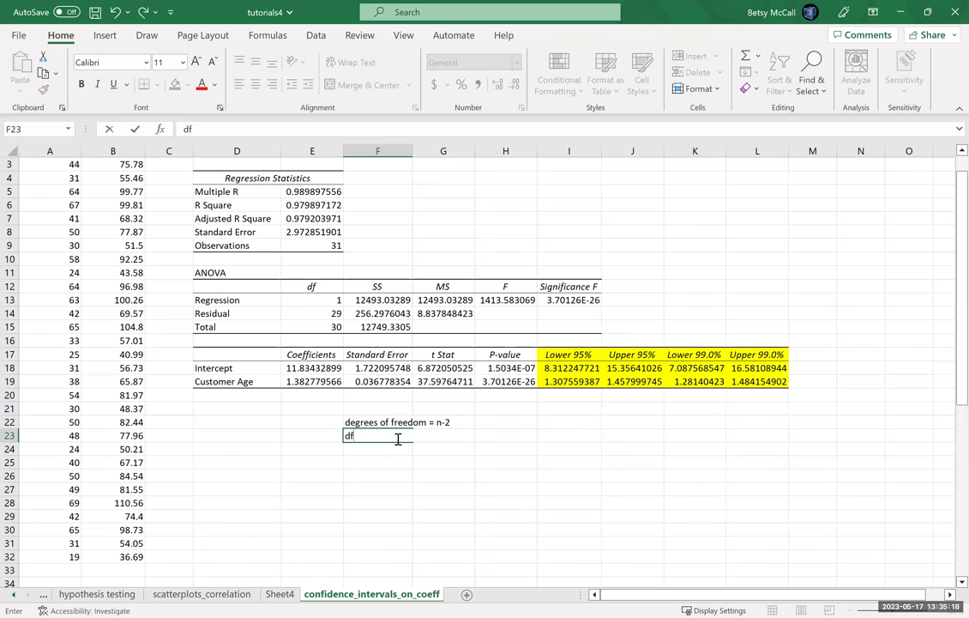
type("=29")
key("Return")
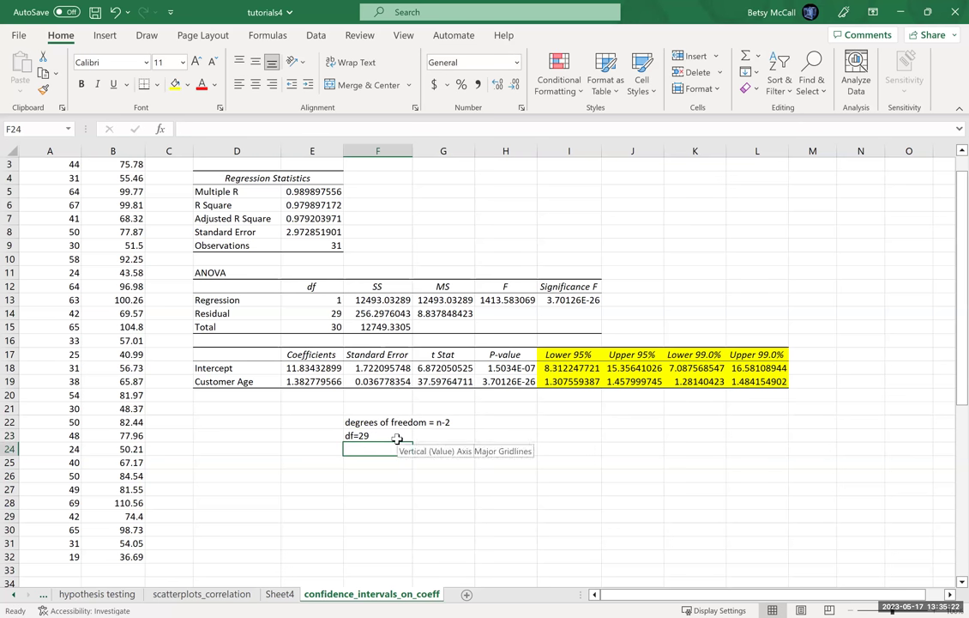
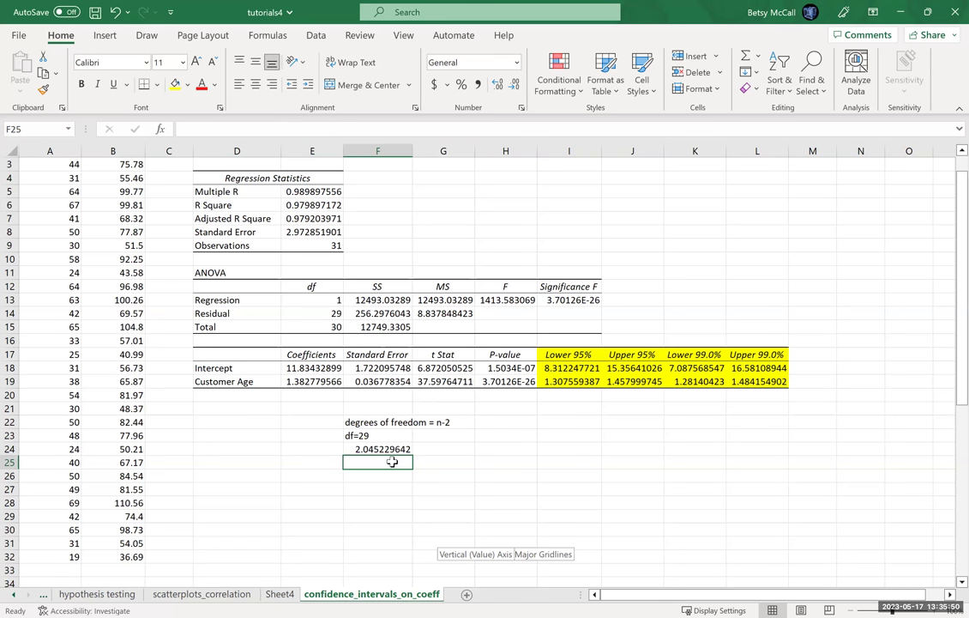
Label F25 "margin of error" and calculate the intercept's margin in F26 with =F24*F18.
type("margin od")
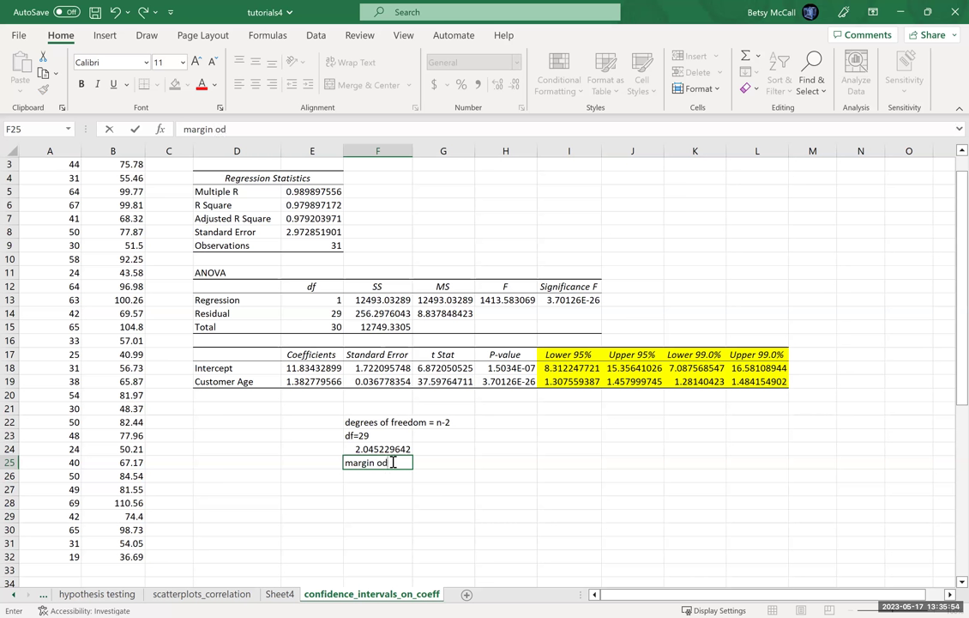
key("BackSpace")
type("f error")
key("Return")
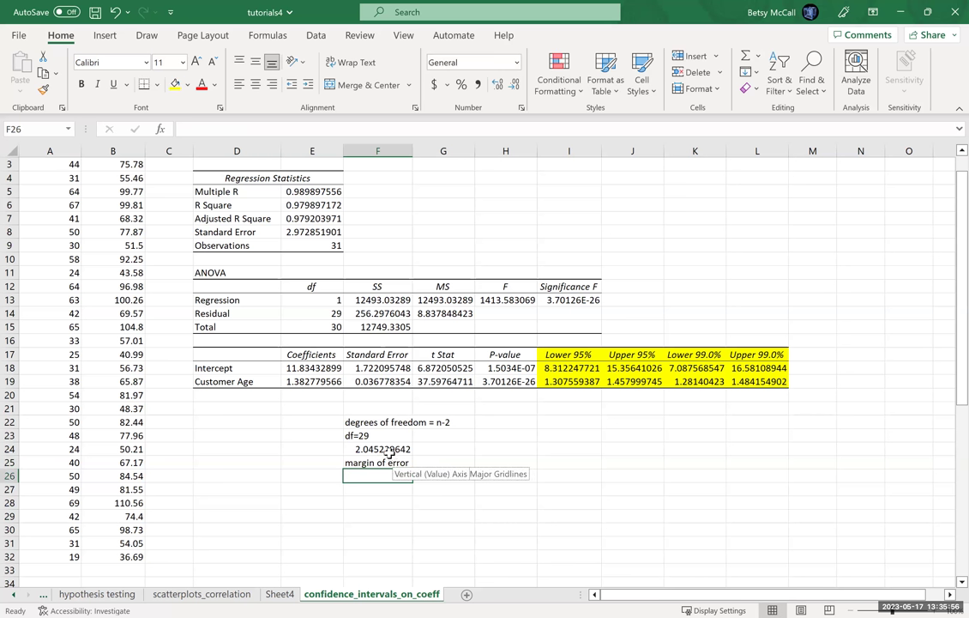
type("=")
left_click(390, 449)
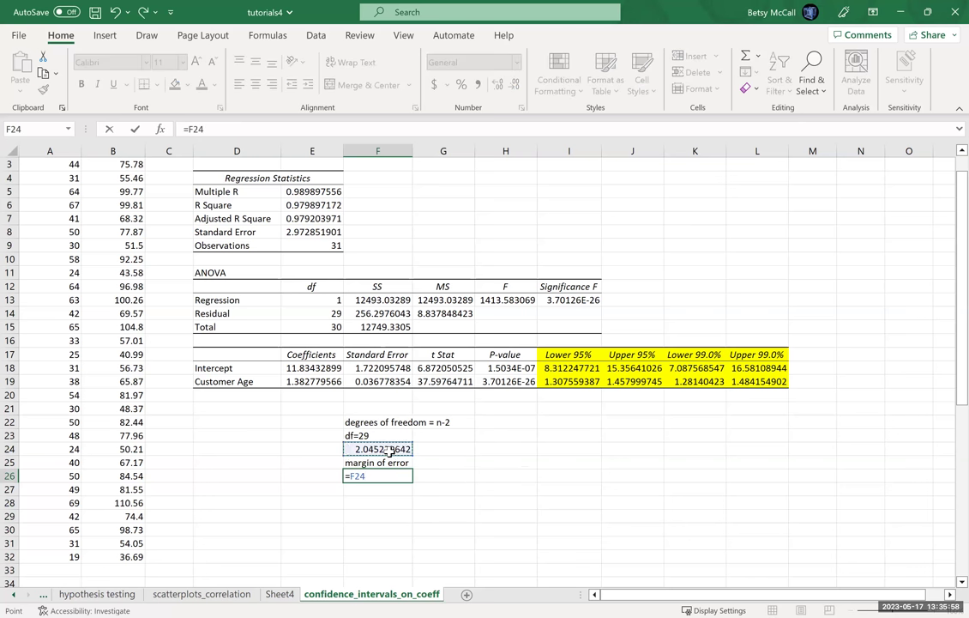
type("*")
left_click(386, 369)
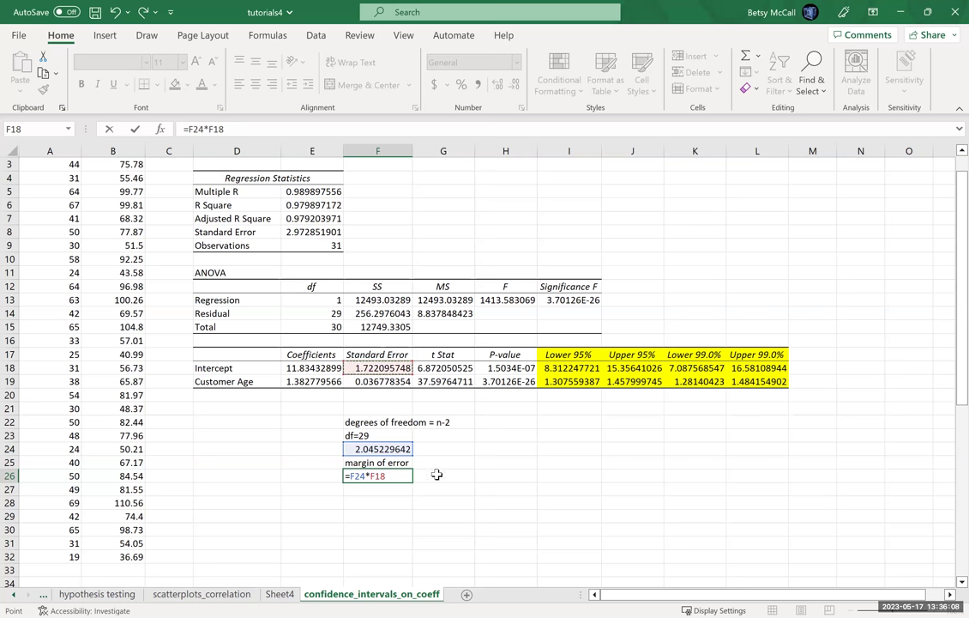
key("Return")
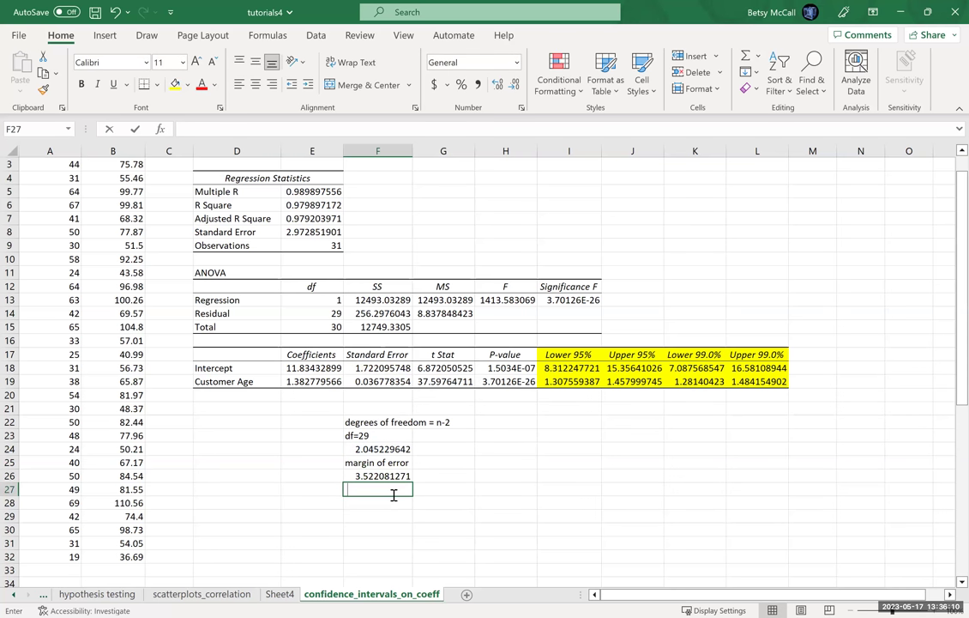
Enter the label "lower" in F27 for the confidence interval's lower bound.
type("lower")
key("Return")
key("Return")
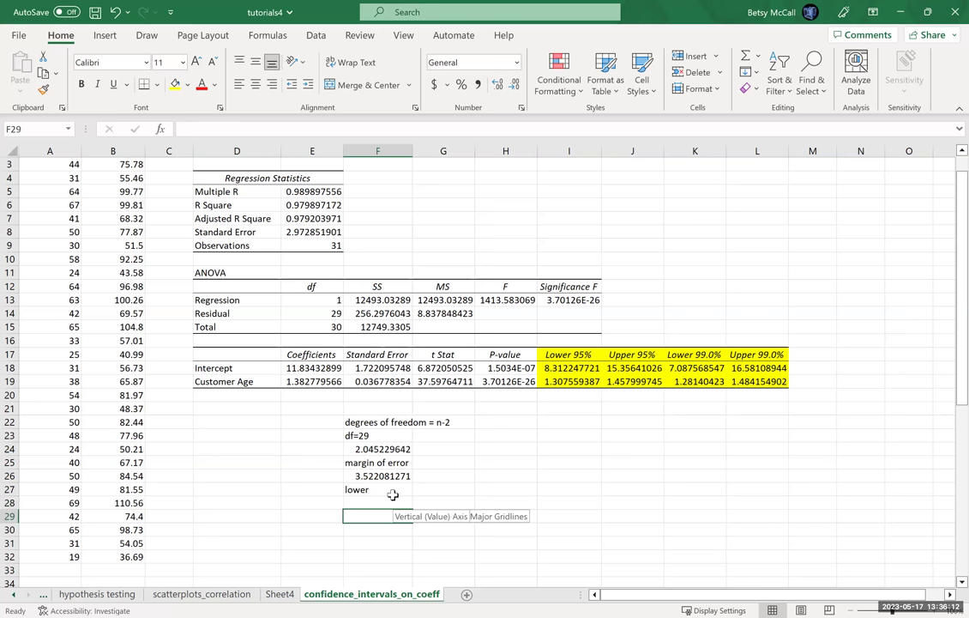
Enter the label "upper" in F29 and calculate the intercept's lower bound in F28 with =E18-F26.
type("upper")
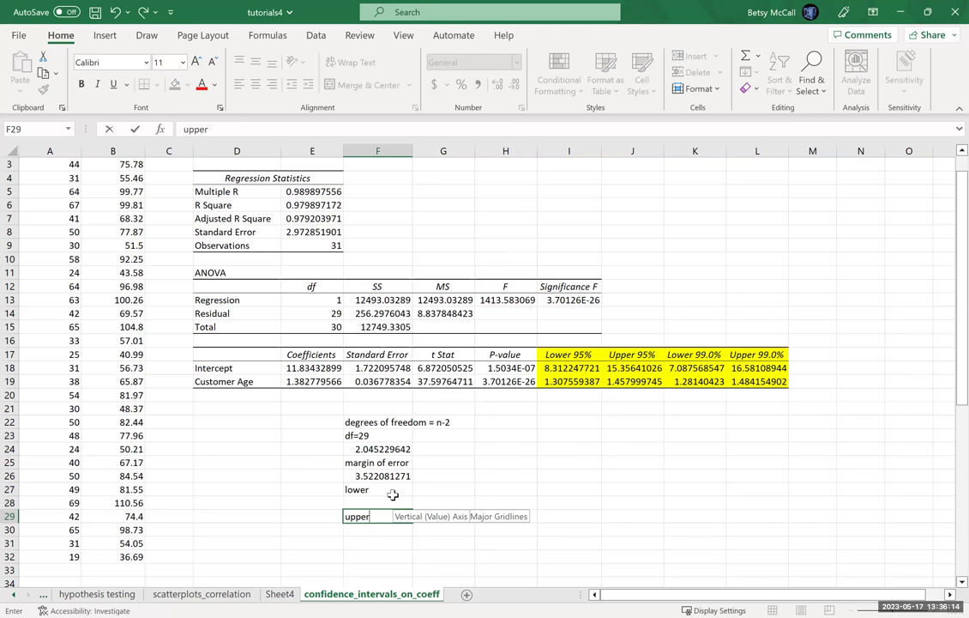
key("Return")
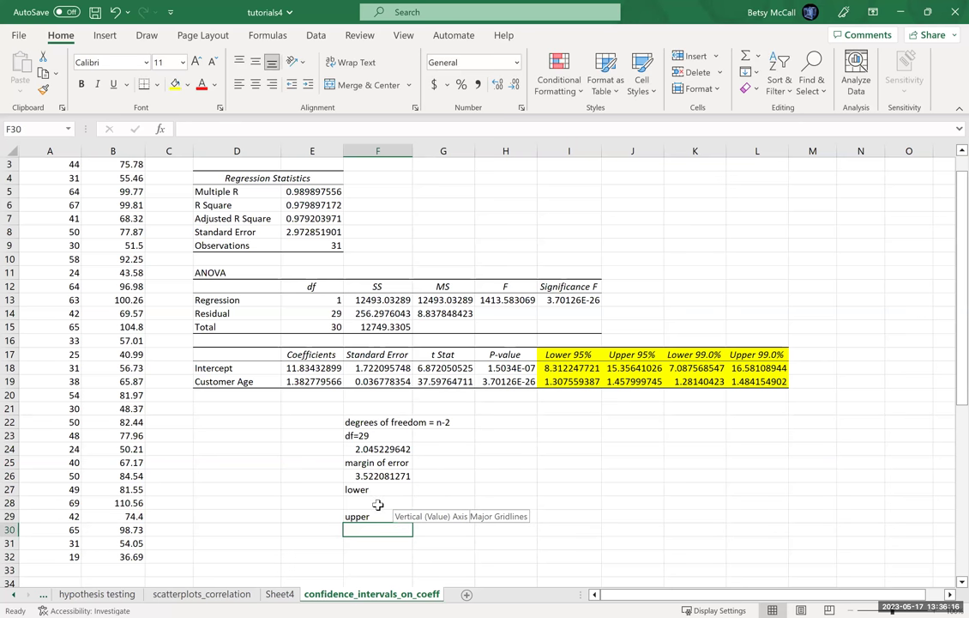
left_click(377, 503)
type("=")
left_click(314, 367)
type("-")
left_click(369, 475)
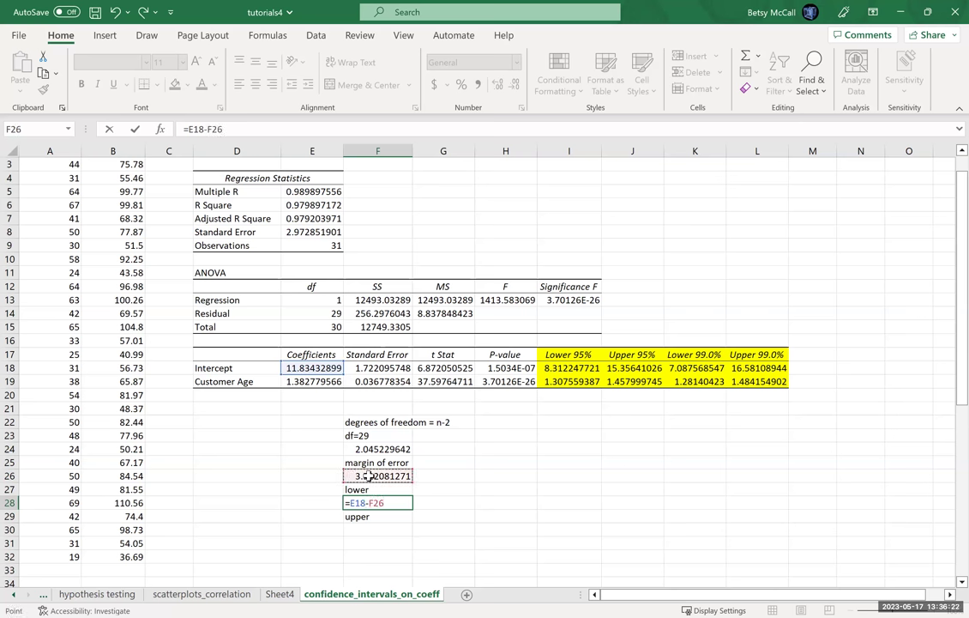
key("Return")
Calculate the intercept's upper confidence bound in F30 with =E18+F26.
left_click(378, 529)
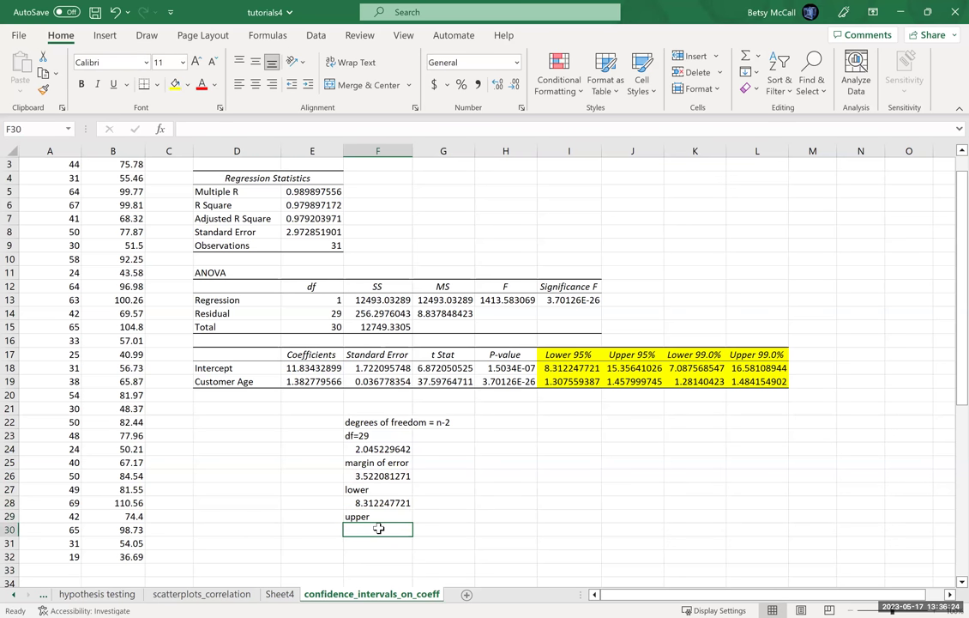
type("=")
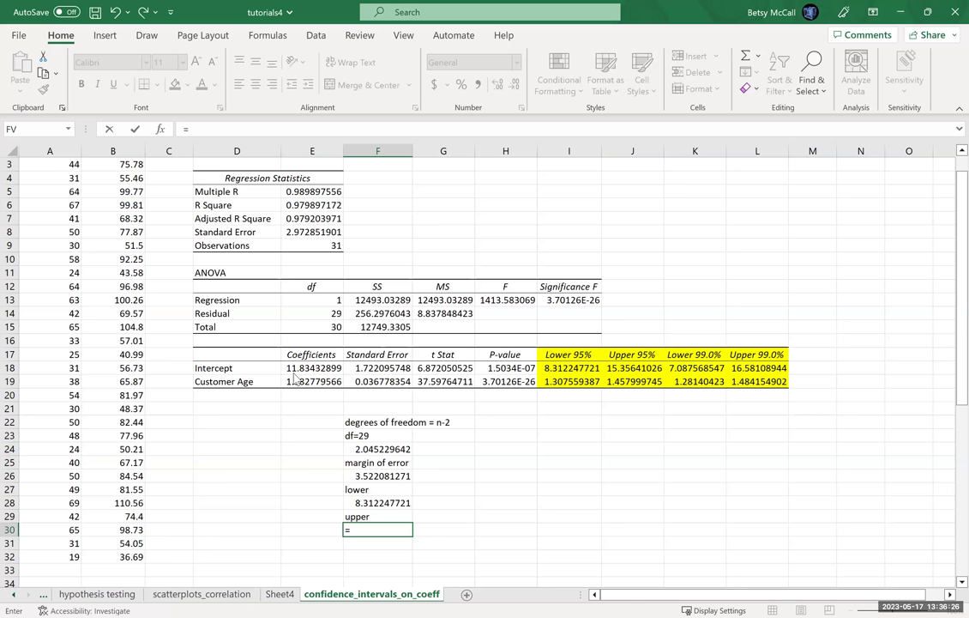
left_click(291, 369)
type("+")
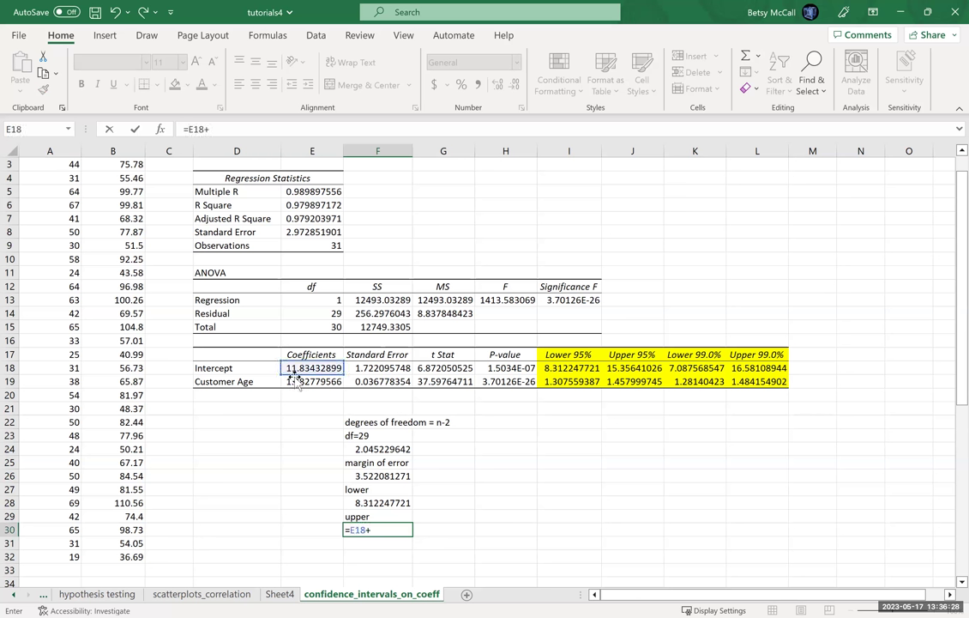
left_click(375, 479)
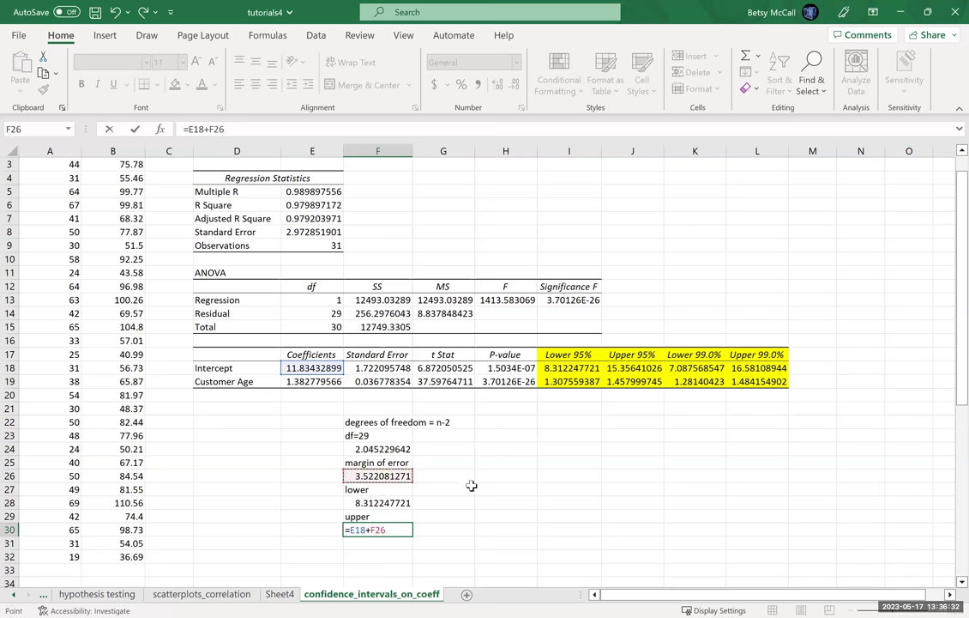
key("Return")
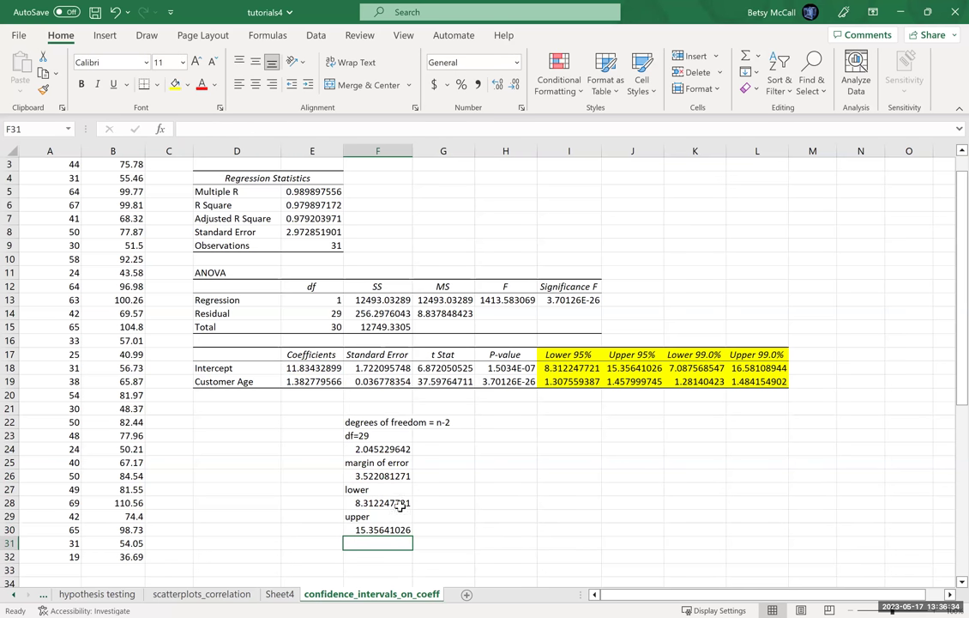
Color the intercept's 95% lower and upper limits in I18:J18 with red font.
left_click_drag(558, 367, 618, 367)
left_click(202, 84)
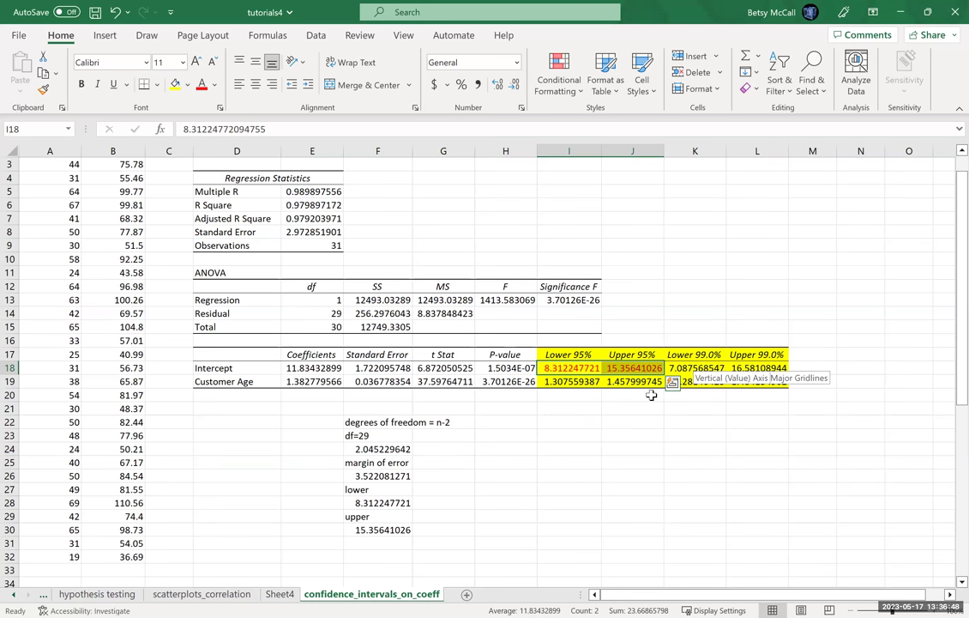
Calculate the Customer Age coefficient's margin of error in G26 with =F24*F19.
left_click(373, 449)
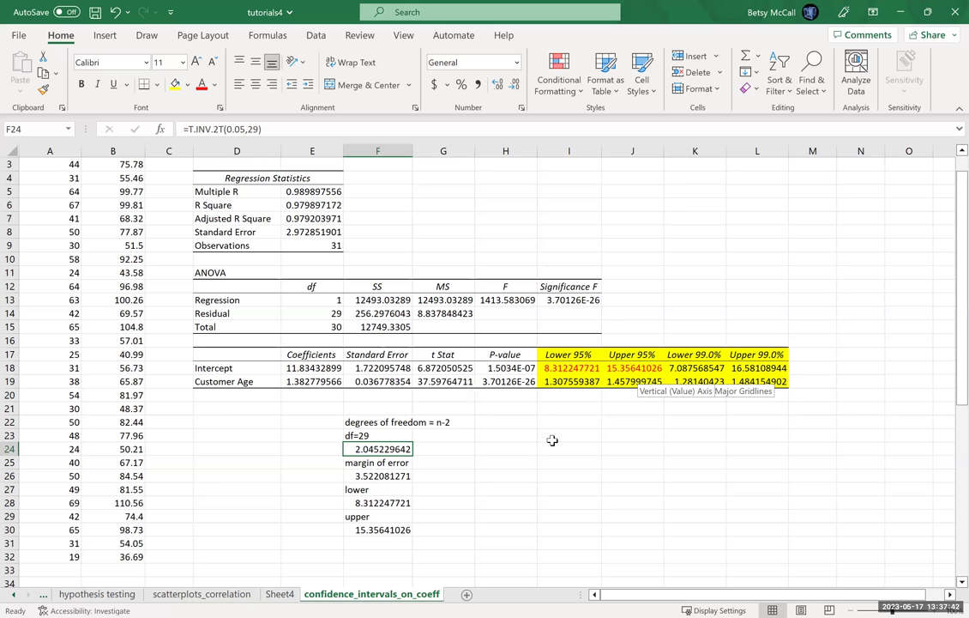
left_click(397, 382)
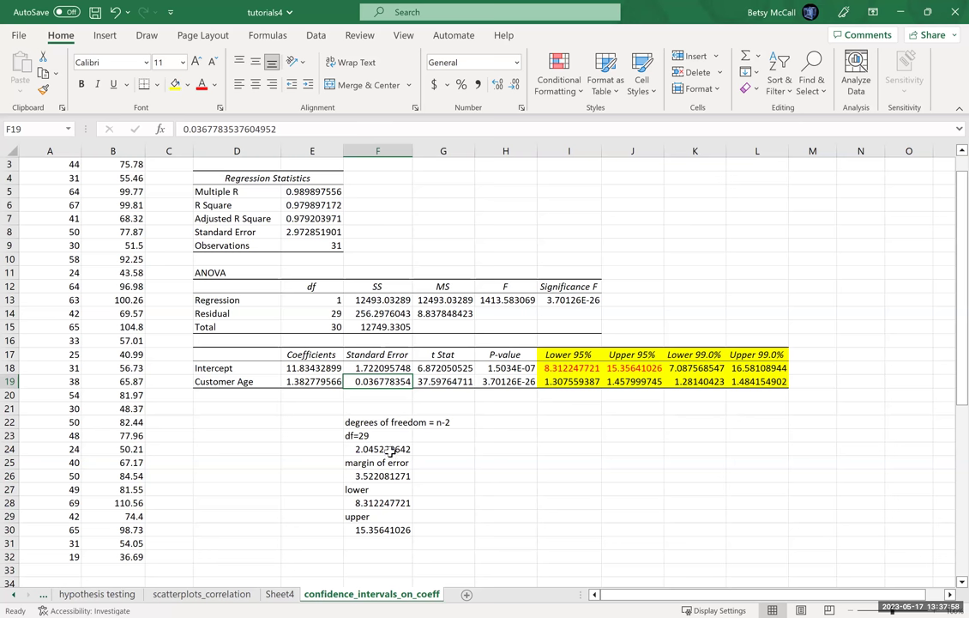
left_click(455, 477)
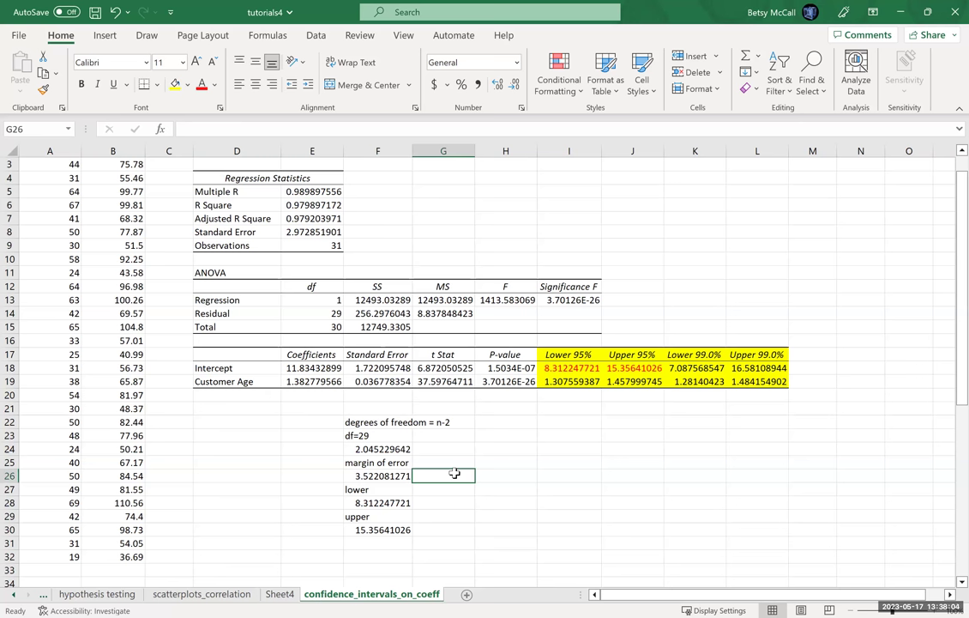
type("=")
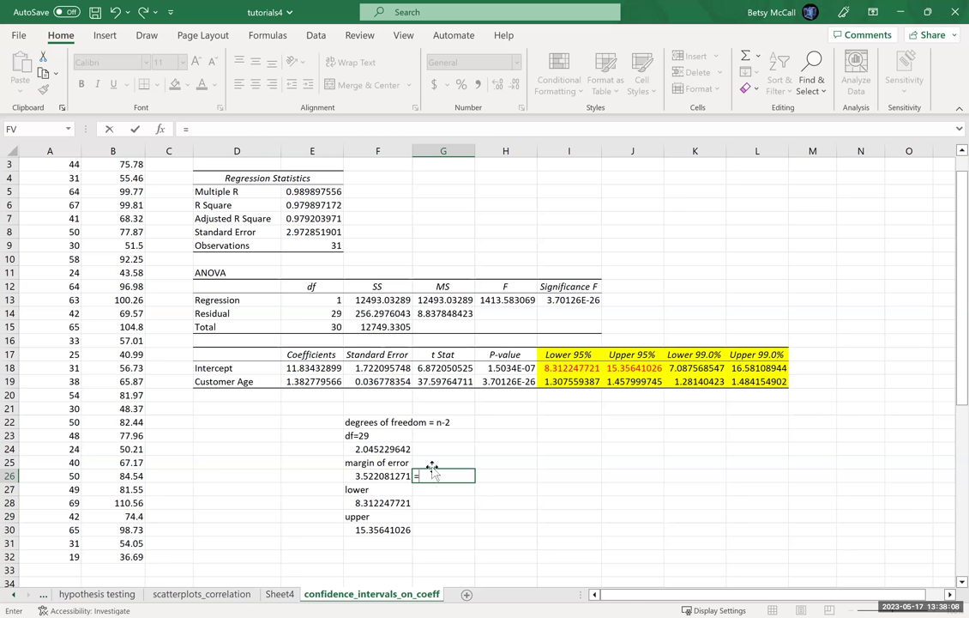
left_click(392, 449)
type("*")
left_click(388, 381)
key("Return")
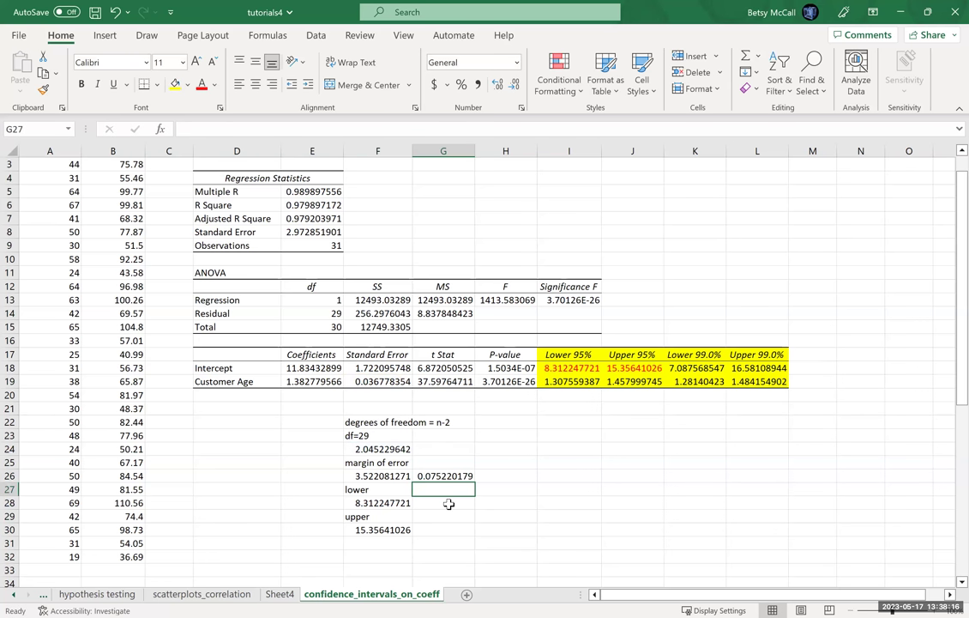
Calculate the Customer Age coefficient's lower confidence bound in G28 with =E19-G26.
left_click(427, 502)
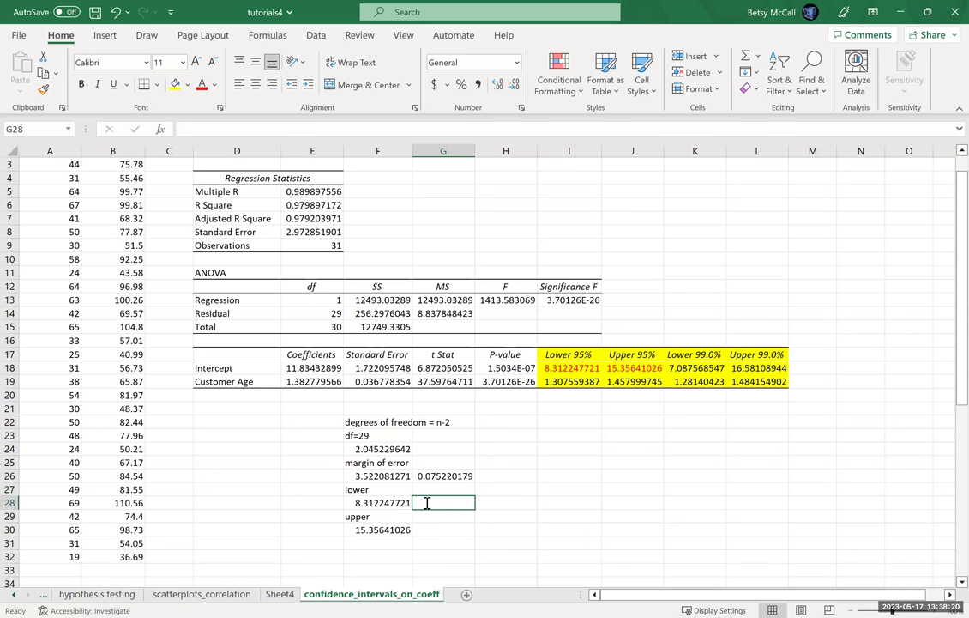
type("=")
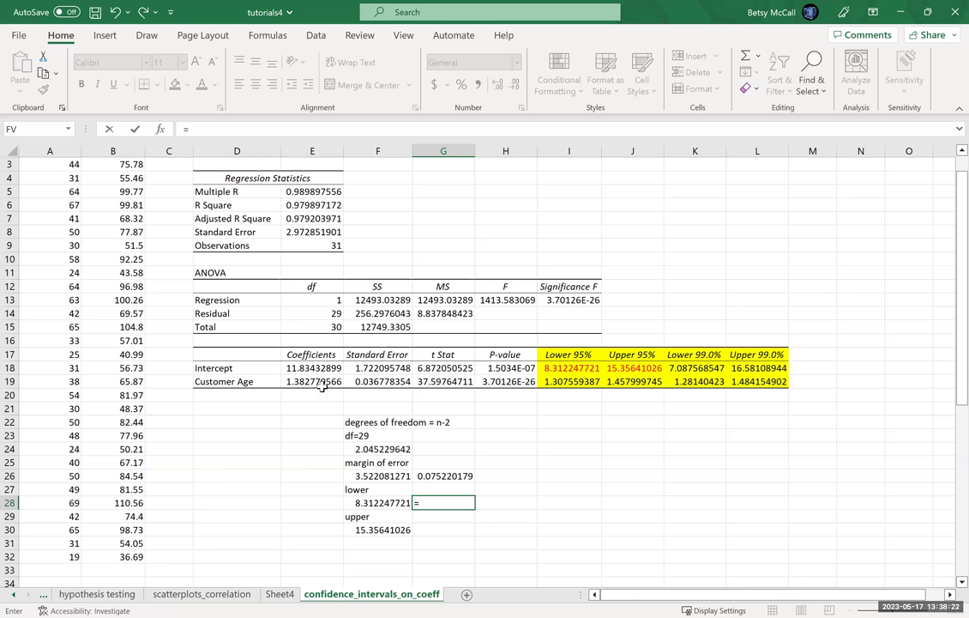
left_click(311, 383)
type("-")
left_click(444, 475)
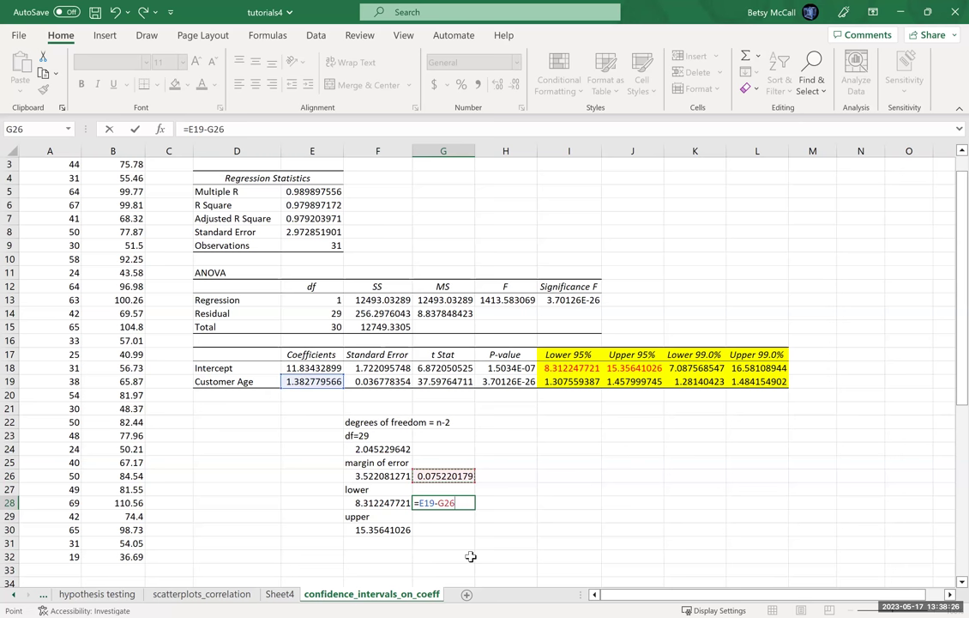
key("Return")
Enter the formula =E19+F19 in G30 for the Customer Age coefficient's upper bound.
left_click(455, 531)
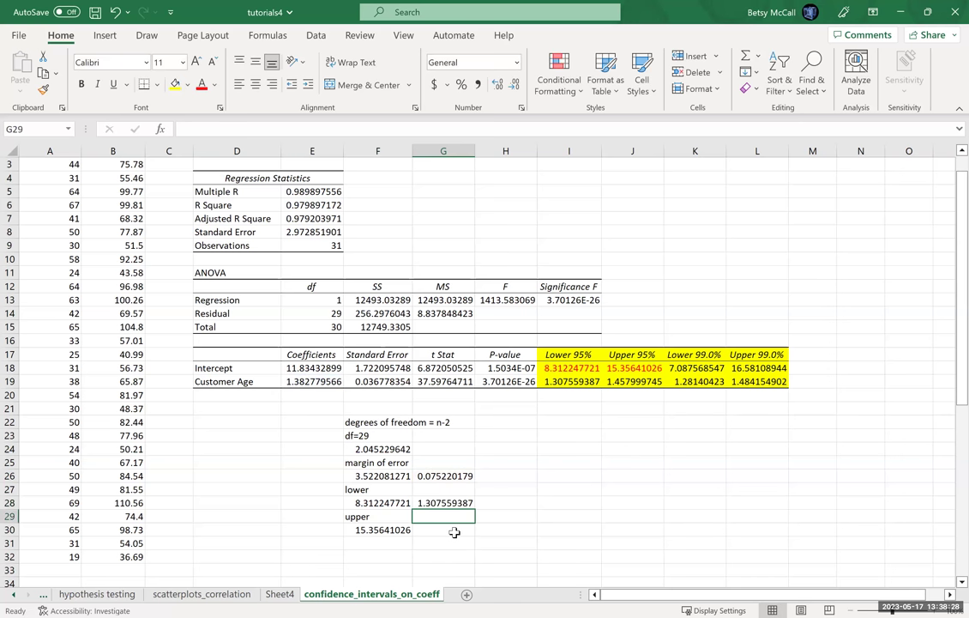
type("=")
left_click(321, 384)
type("+")
left_click(377, 381)
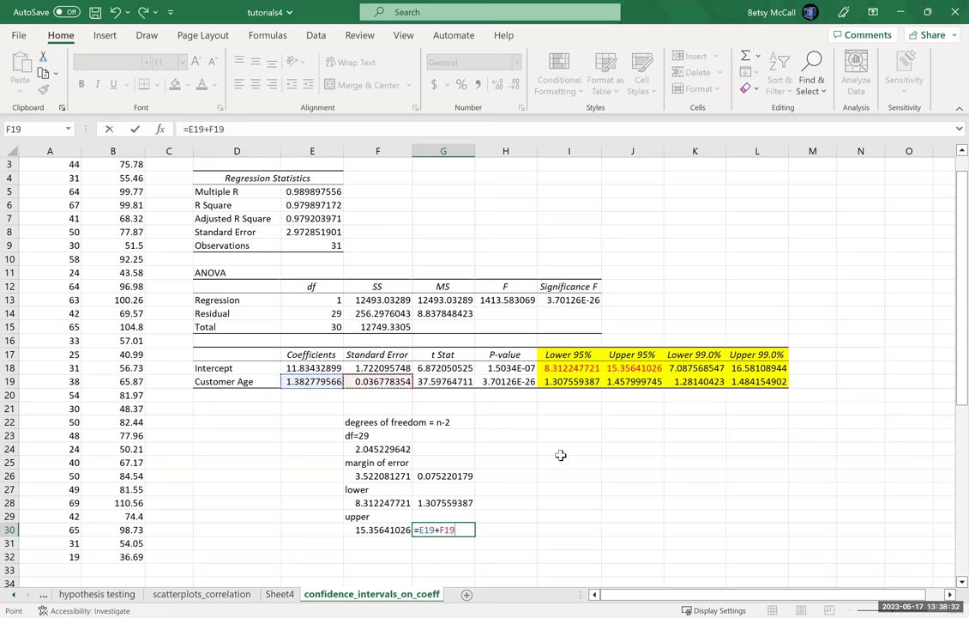
key("Return")
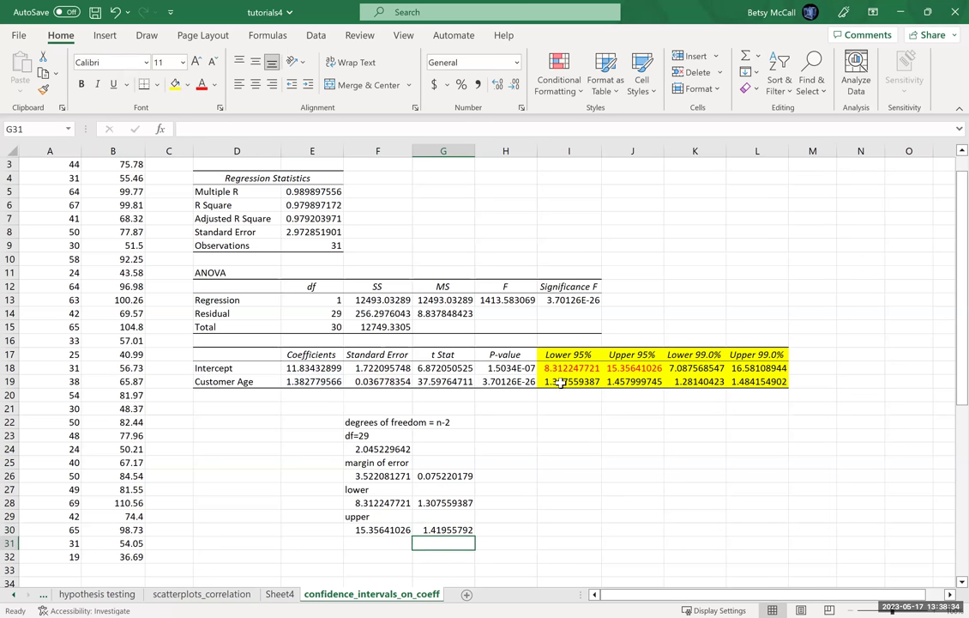
Compare the Customer Age 95% limits in I19:J19 with the manual bounds and check the formula in G30.
left_click_drag(559, 383, 614, 383)
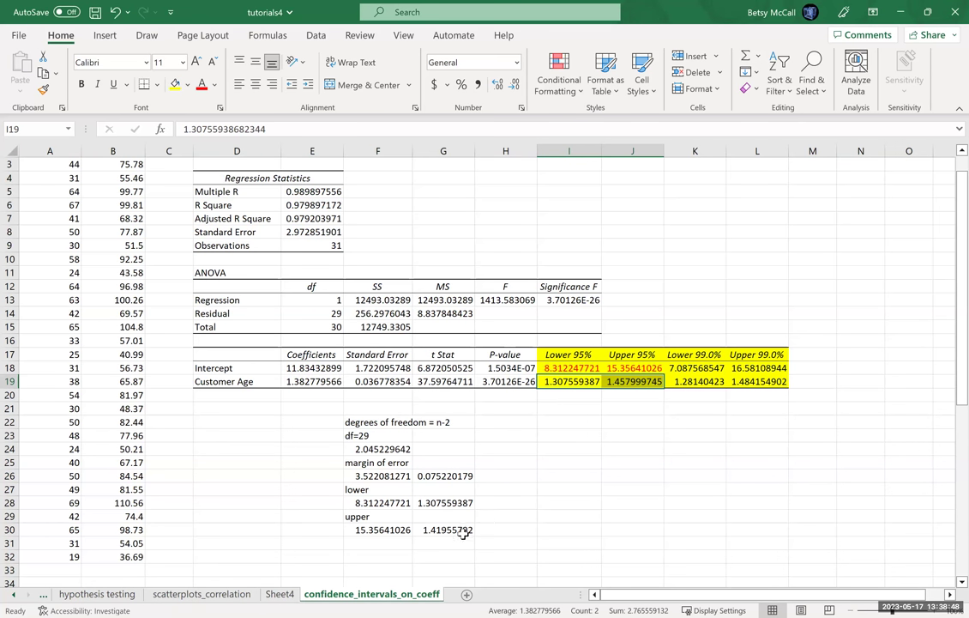
left_click(457, 529)
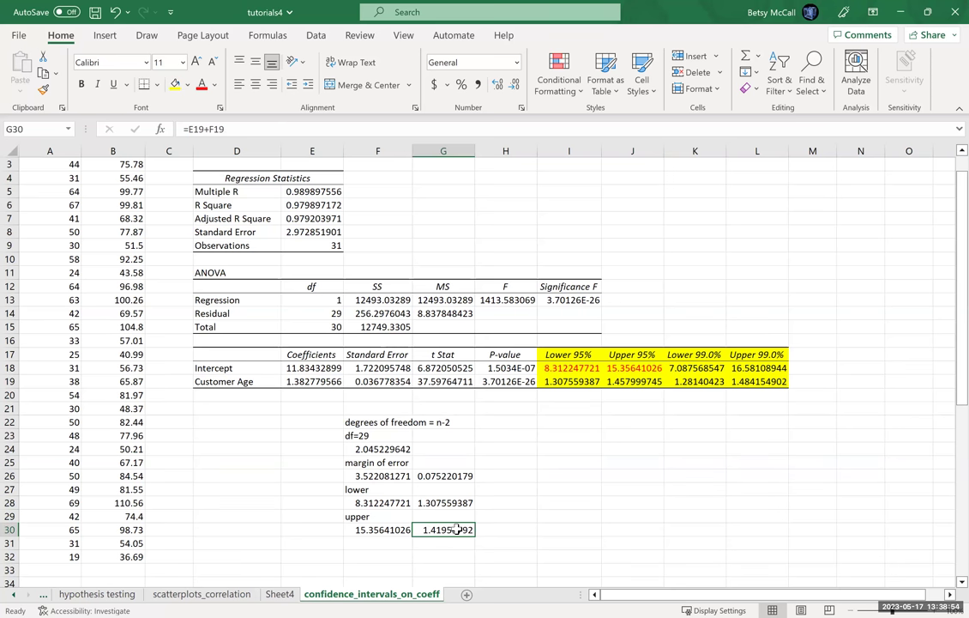
left_click(540, 517)
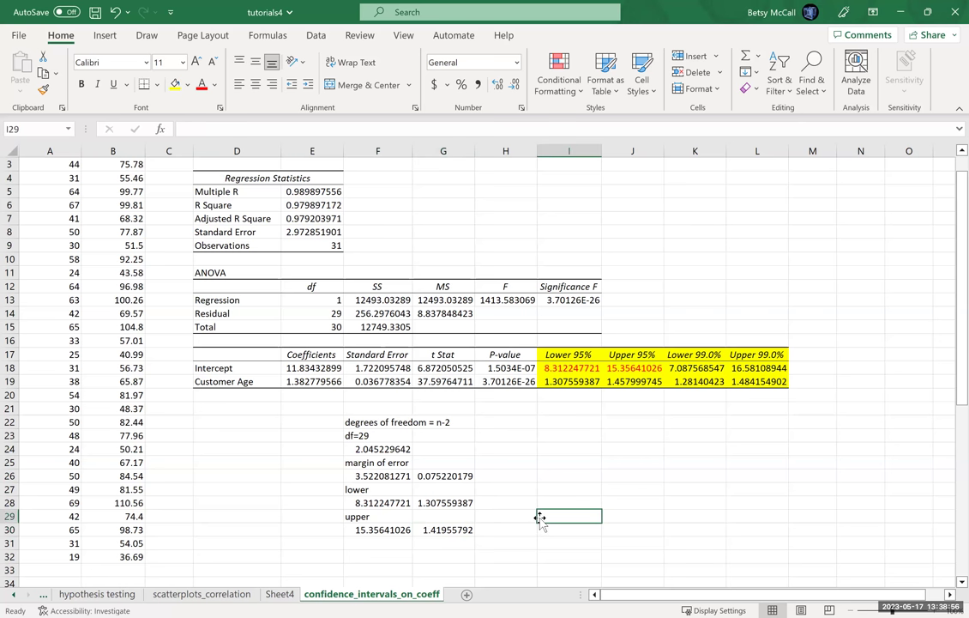